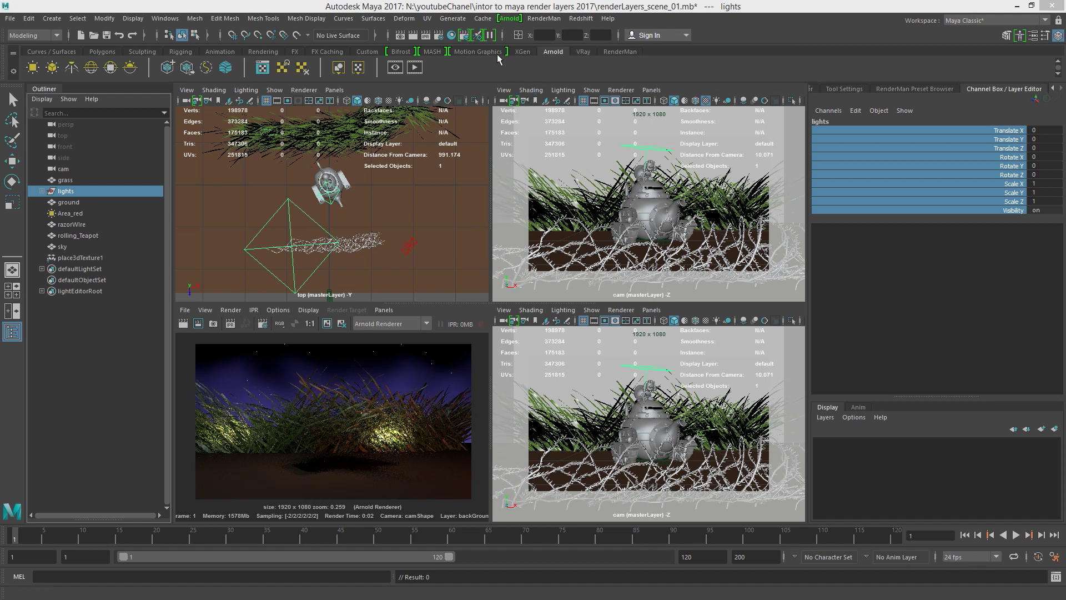
click(467, 41)
mouse_move(530, 180)
mouse_down()
mouse_move(562, 143)
mouse_move(494, 172)
mouse_move(520, 172)
mouse_up()
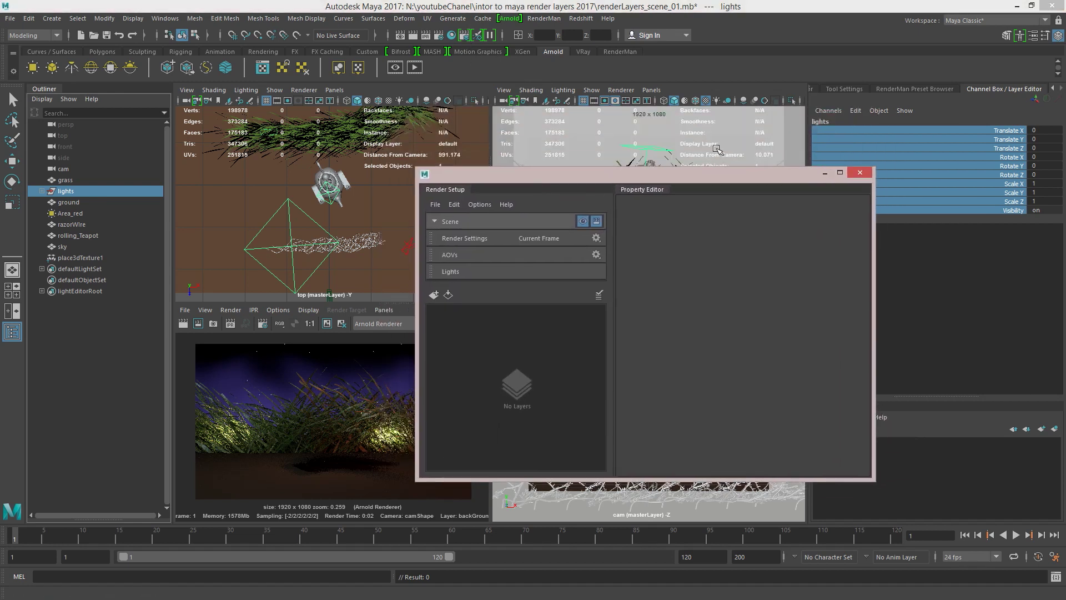
click(864, 172)
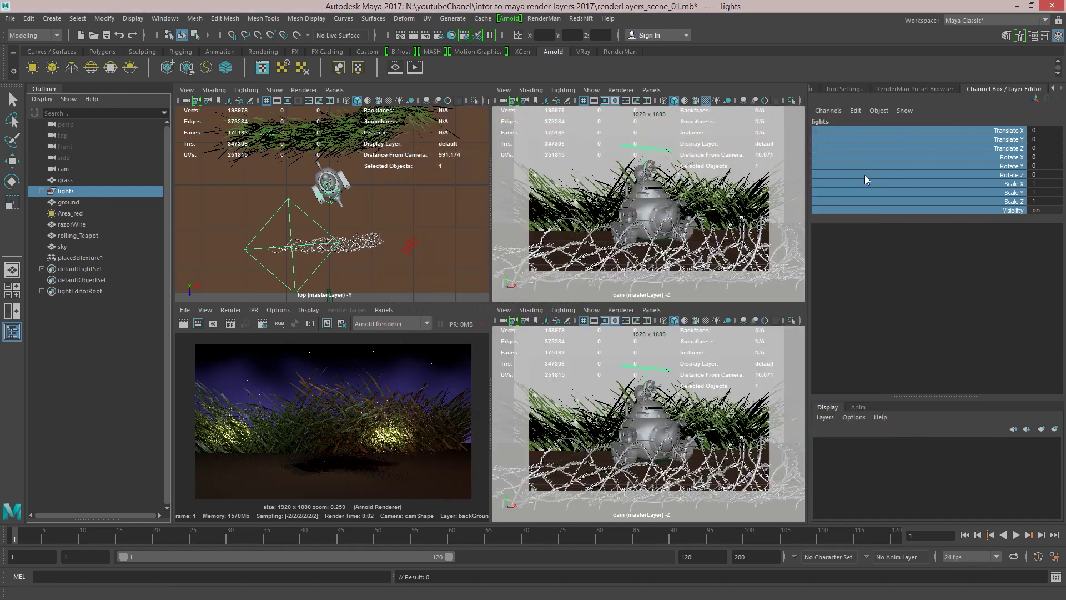
Step: Open the Render Setup editor from the rendering editors
click(177, 20)
mouse_move(275, 90)
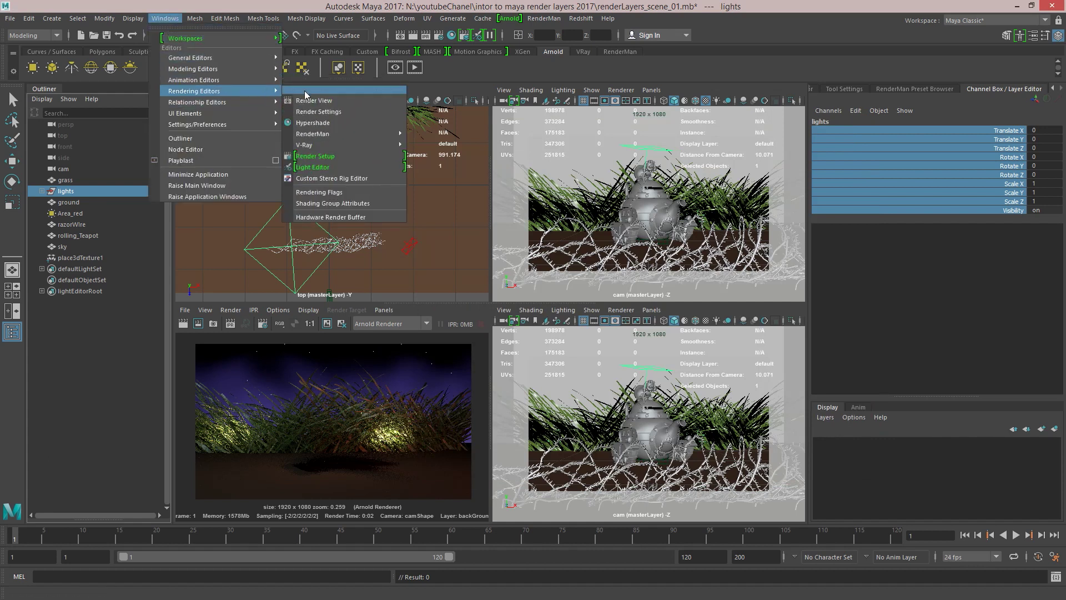
click(343, 158)
drag(565, 167, 590, 177)
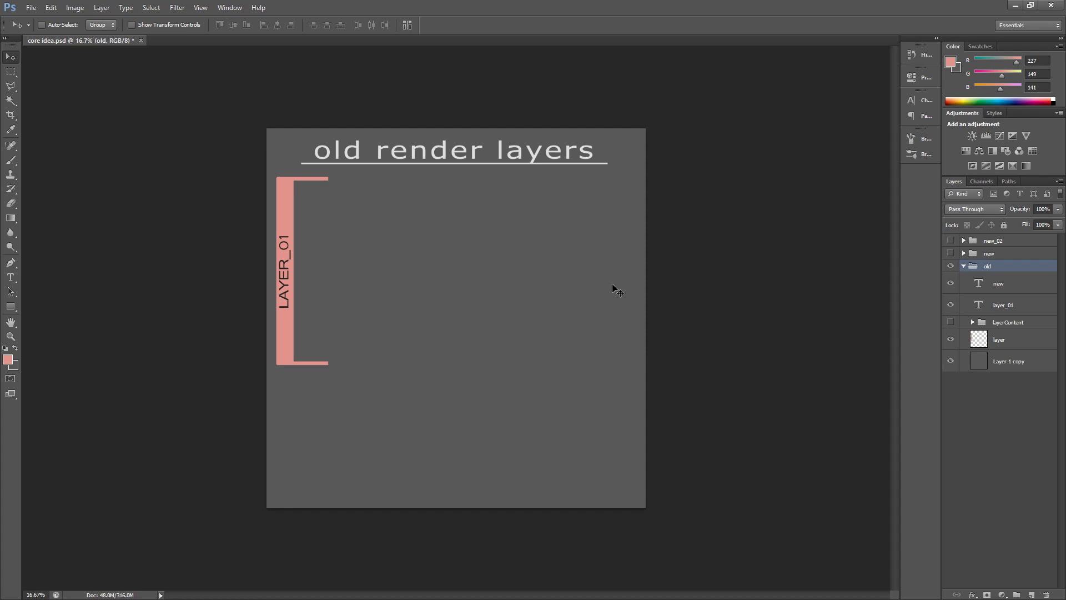
Step: In Photoshop's core idea.psd, show the old group's layerContent, and show and expand the group named new
click(951, 323)
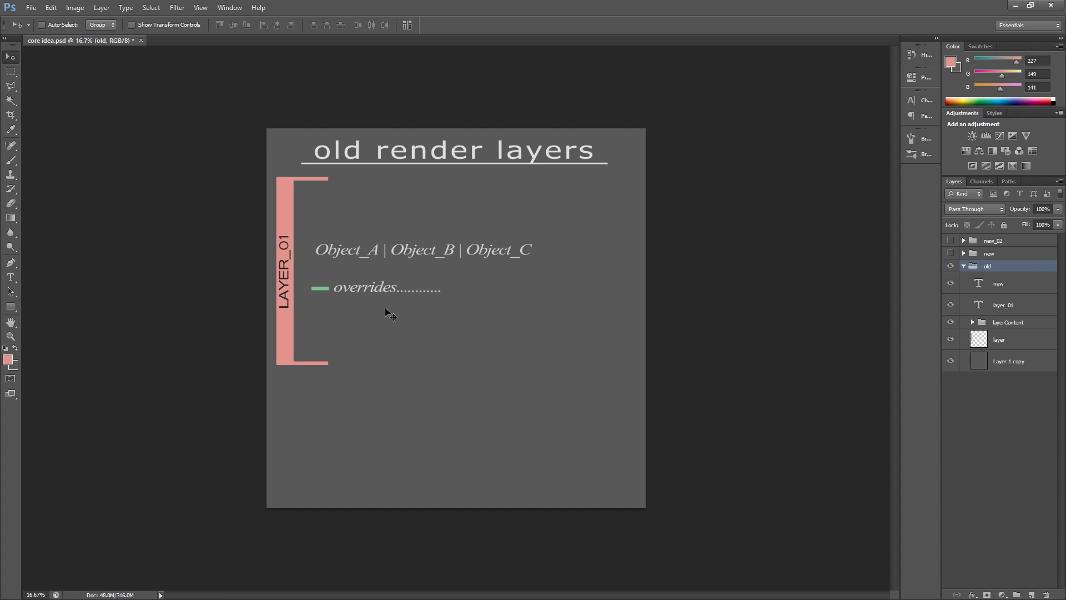
click(951, 253)
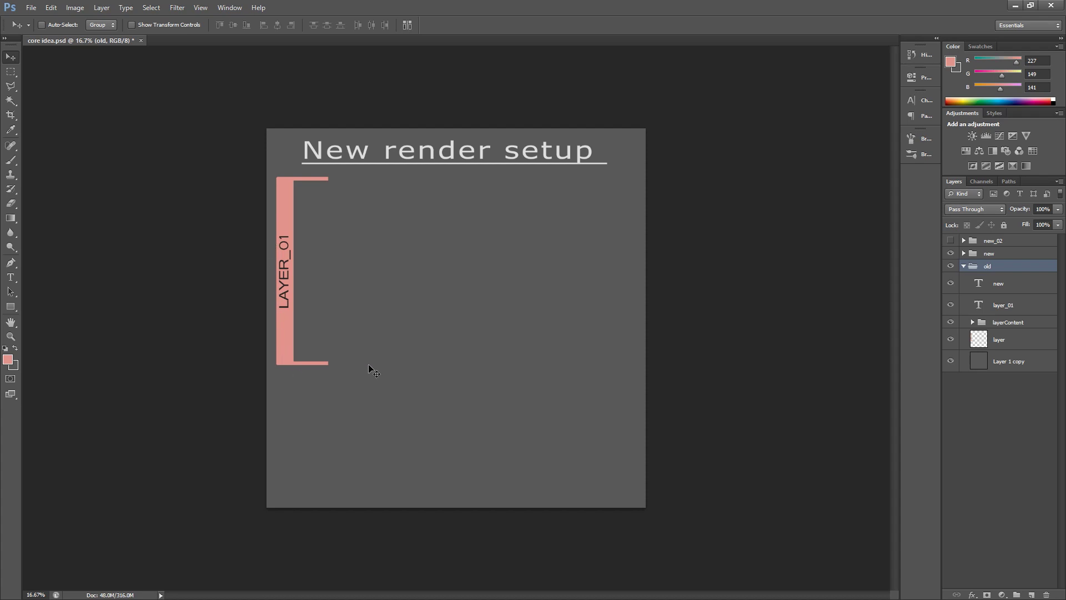
click(965, 254)
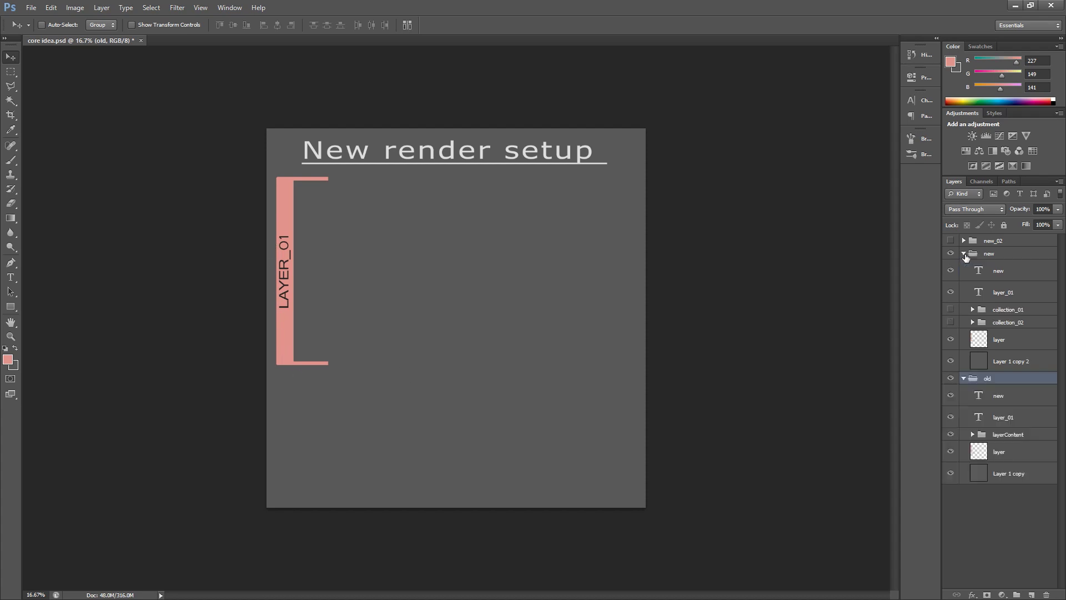
Step: Show collection_01 with its object and overrides layers, and show collection_02
click(951, 310)
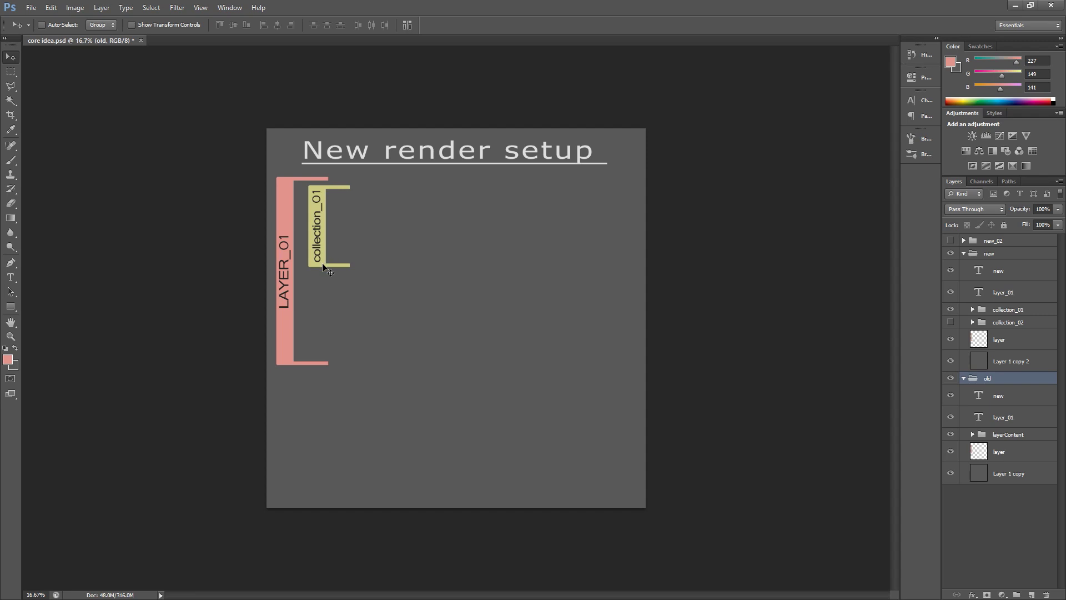
click(973, 309)
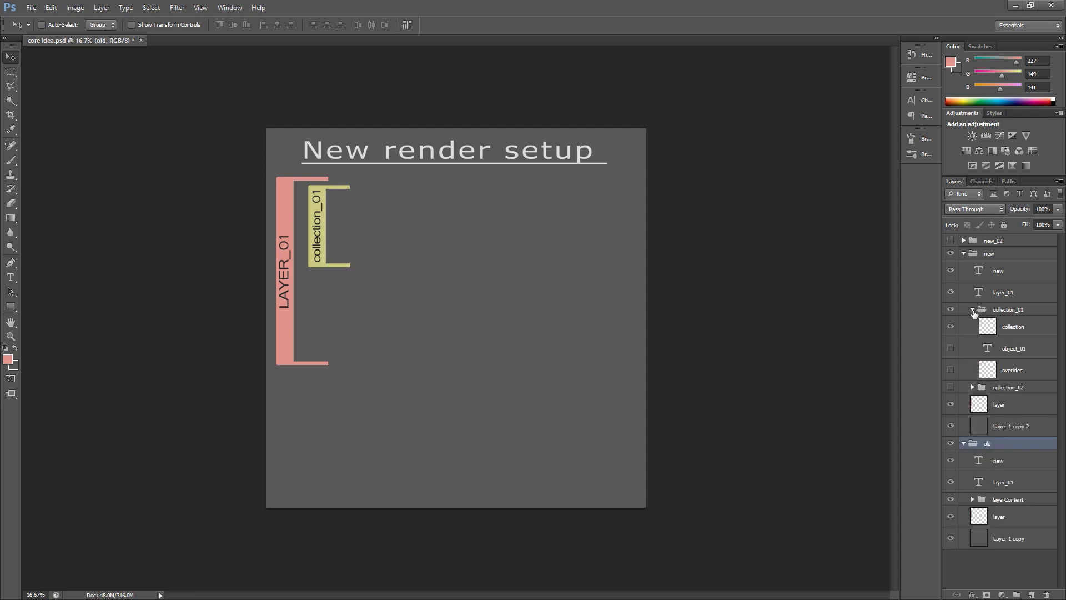
click(951, 348)
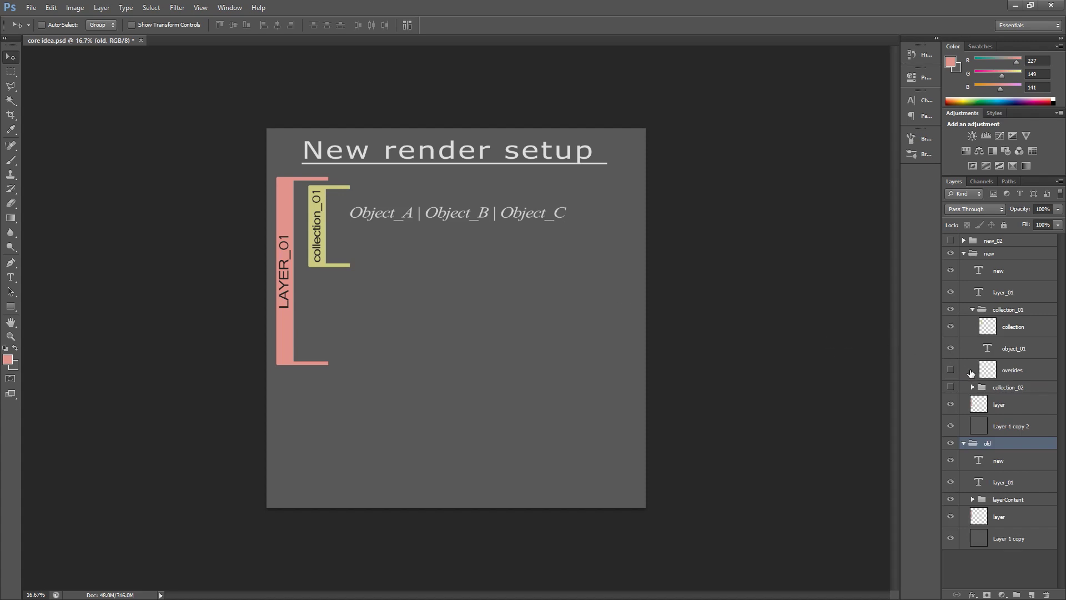
click(950, 369)
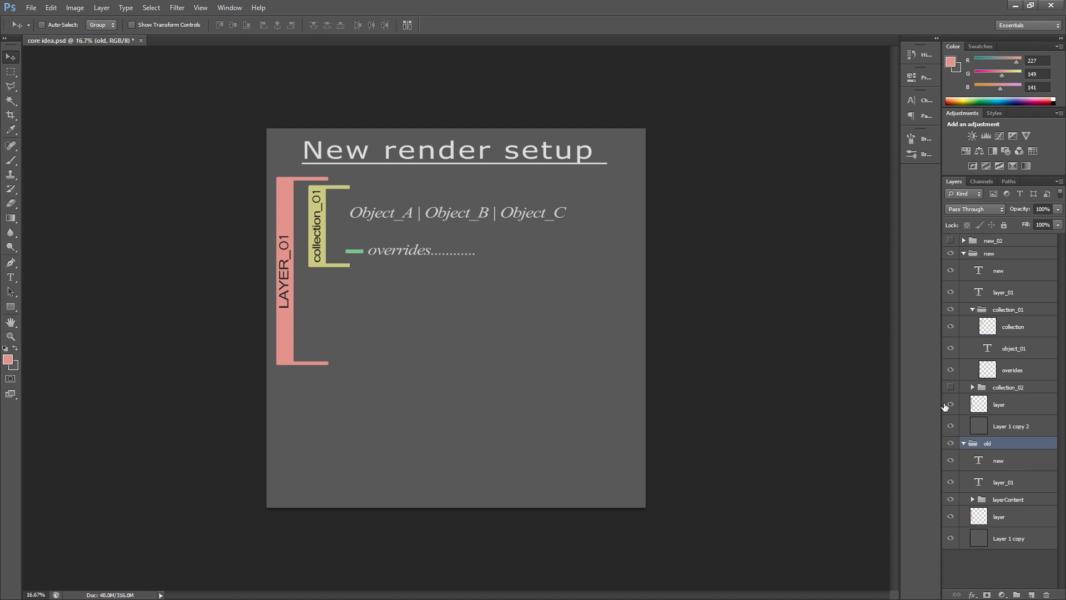
click(951, 387)
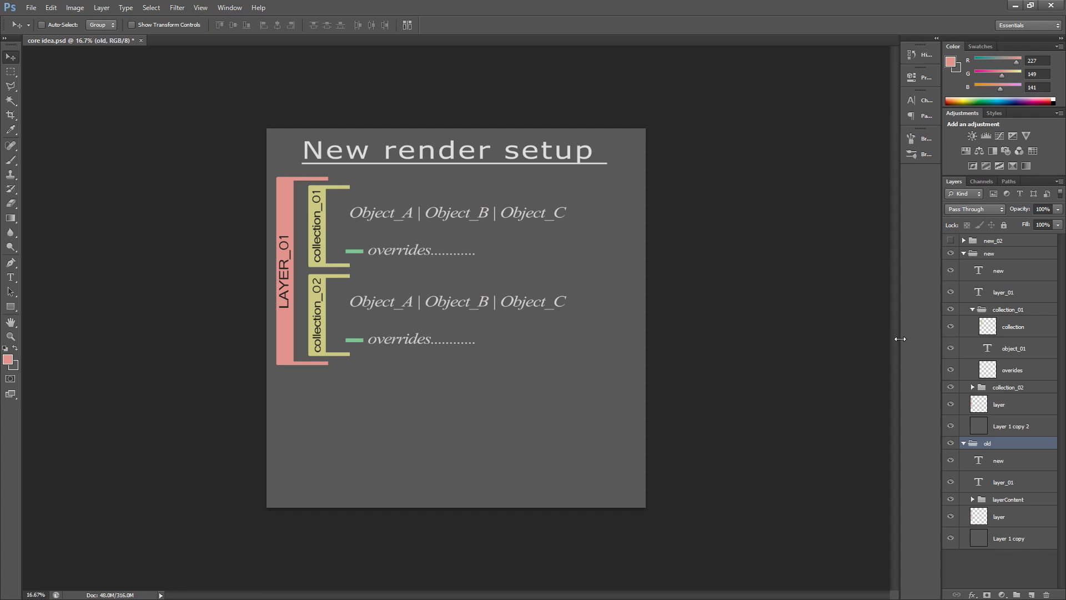
Step: Collapse the group named new, show the new_02 sub-collections group, and expand it with its nested group
click(964, 253)
click(951, 240)
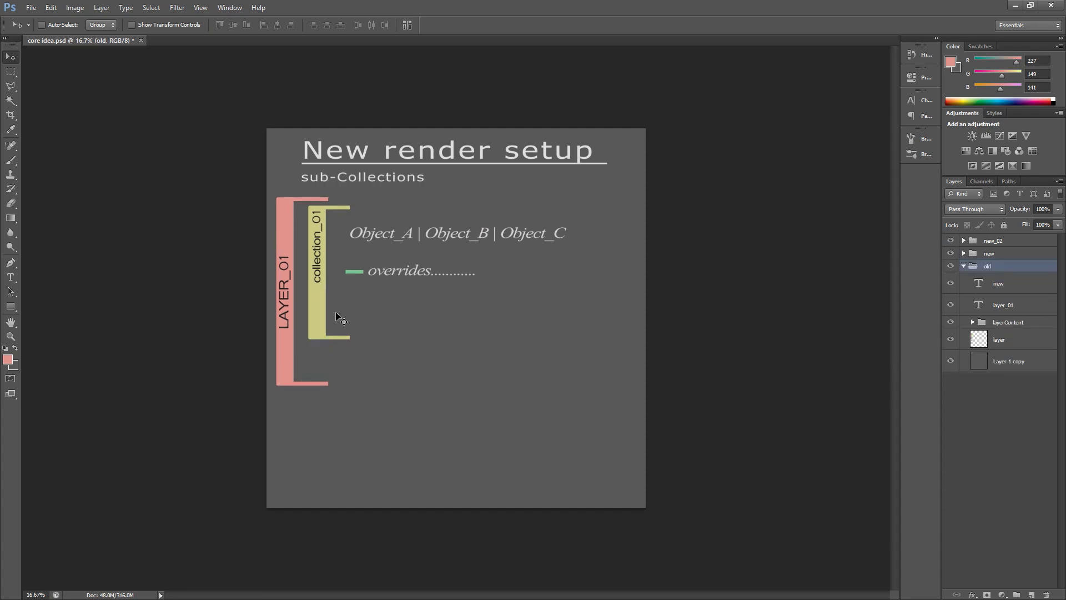
click(963, 241)
click(972, 298)
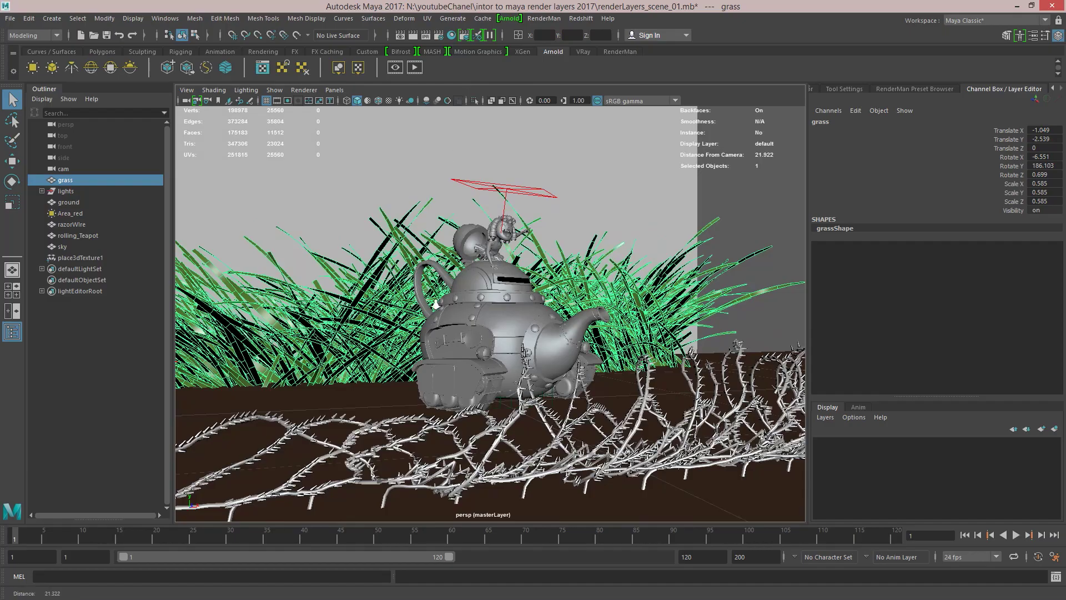
Step: In Maya's perspective view, select the sky, grass, ground, teapot and razor wire one after another to review the scene's elements
scroll(457, 321, up, 4)
alt+drag(456, 321, 618, 190)
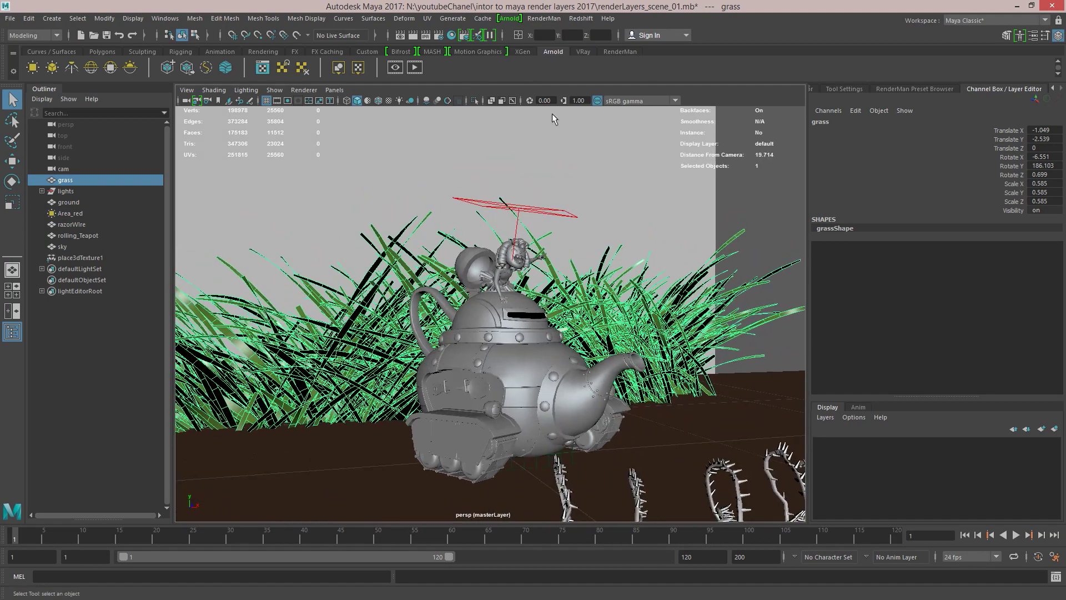
key(bracketleft)
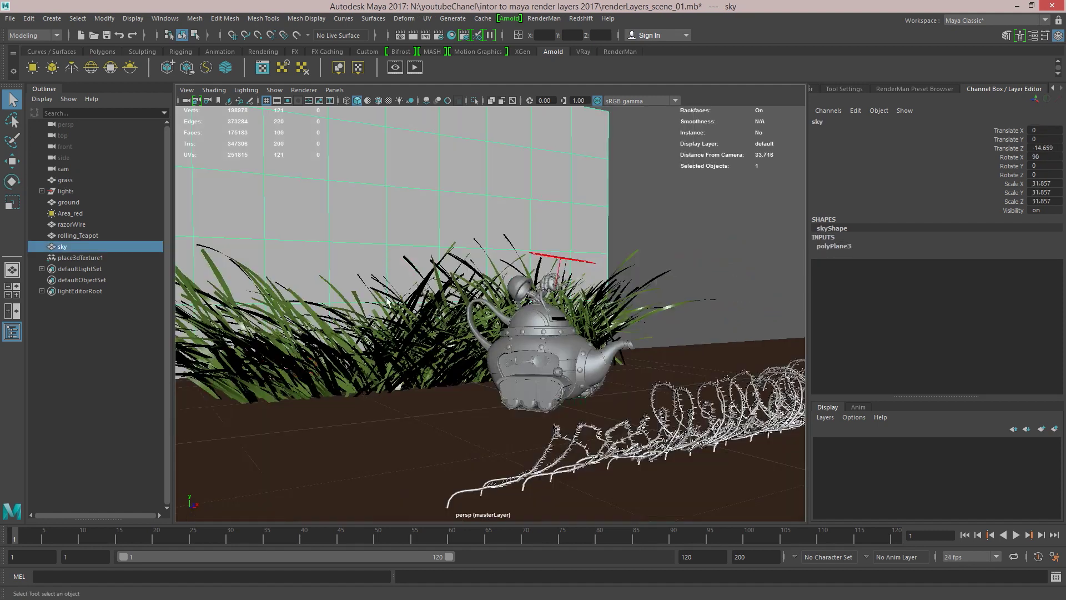
click(399, 347)
click(394, 419)
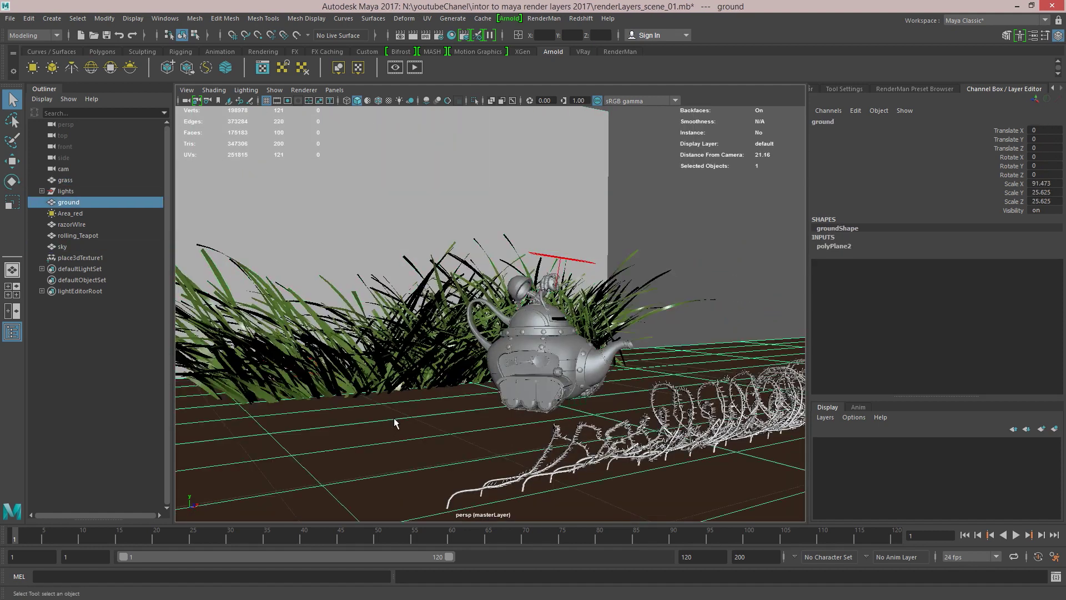
click(529, 383)
click(578, 467)
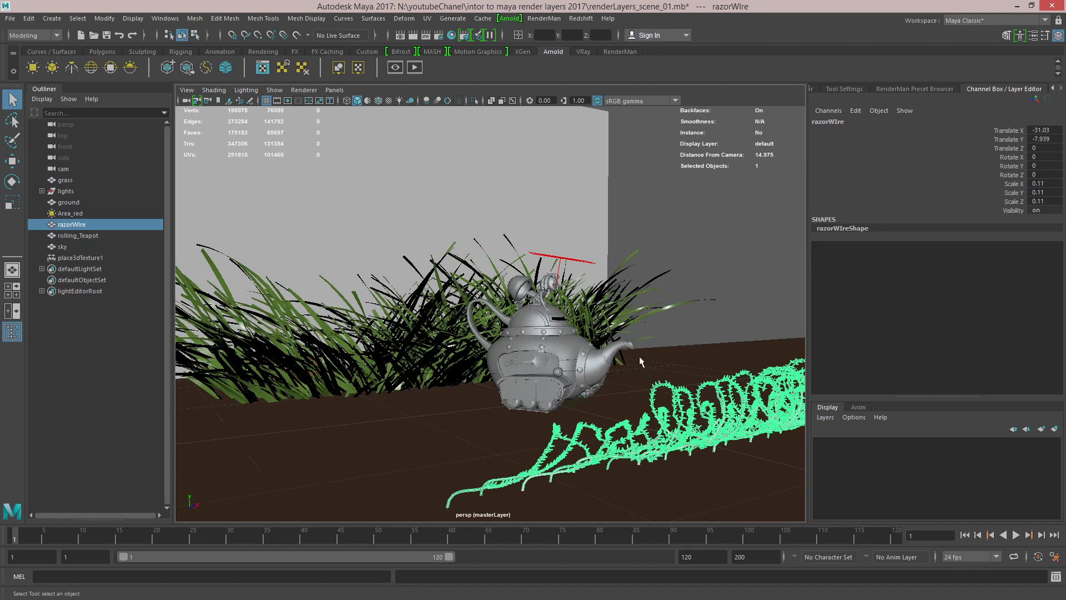
Step: Examine the teapot up close and select the Area_red light and the lights group in turn
scroll(633, 374, up, 5)
alt+drag(633, 374, 528, 394)
alt+middle_drag(528, 394, 514, 335)
alt+right_drag(514, 336, 521, 349)
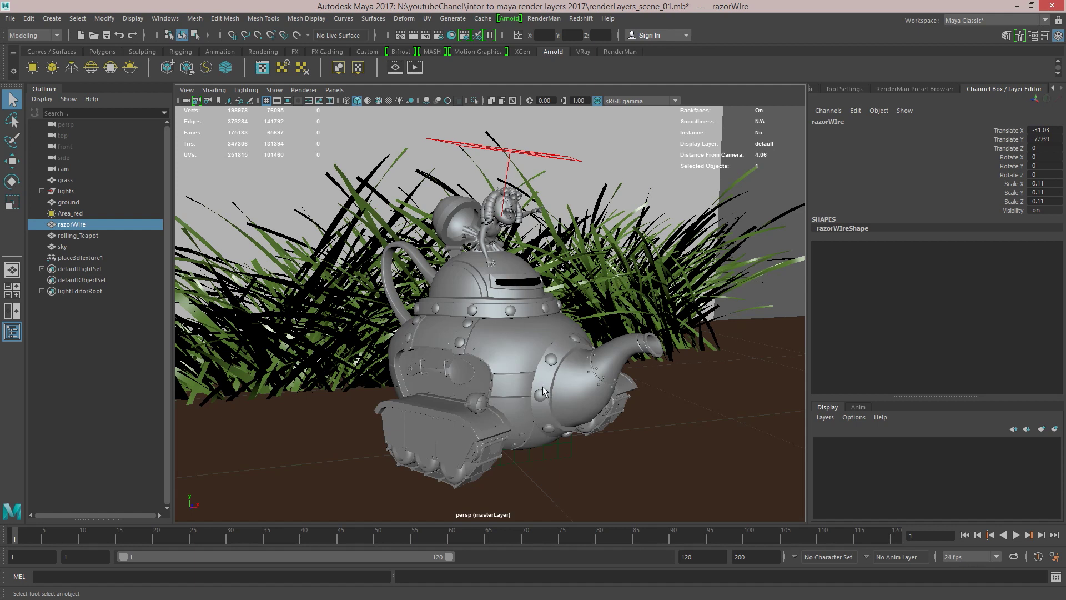
mouse_move(466, 374)
alt+right_down()
mouse_move(446, 352)
mouse_move(472, 358)
alt+right_up()
click(82, 214)
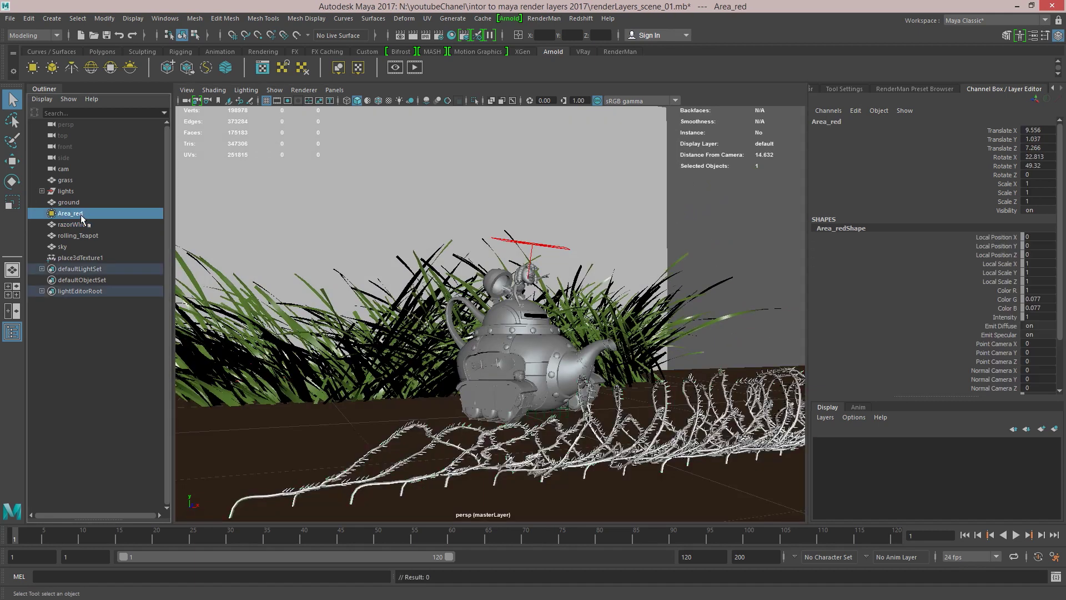
click(66, 191)
alt+drag(499, 345, 489, 349)
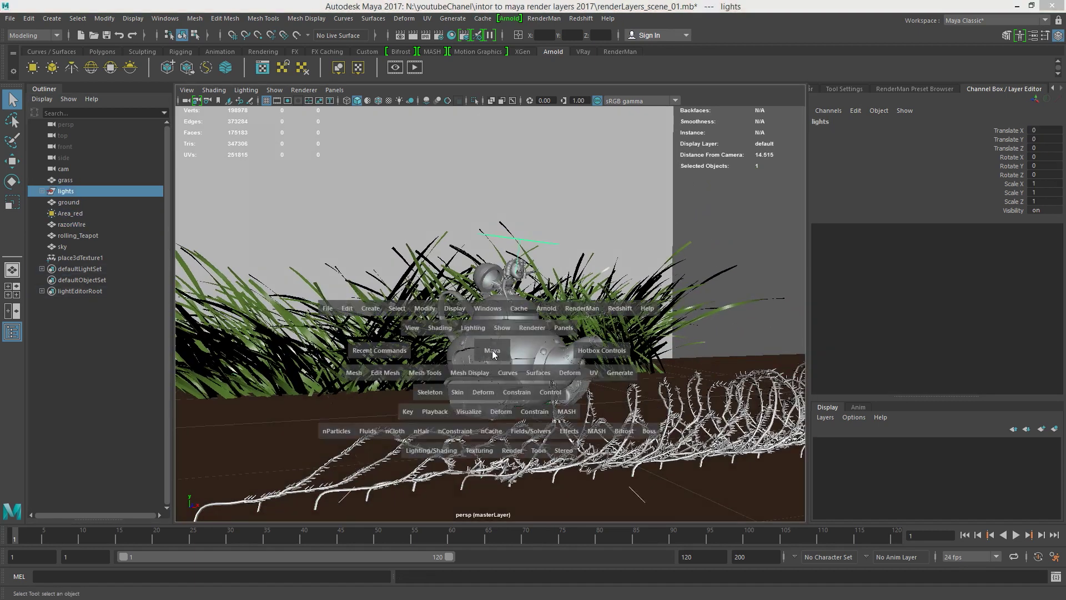
Step: Render the full scene through the cam camera with Arnold and view the result enlarged in the Render View
key(space)
click(185, 326)
click(218, 332)
key(space)
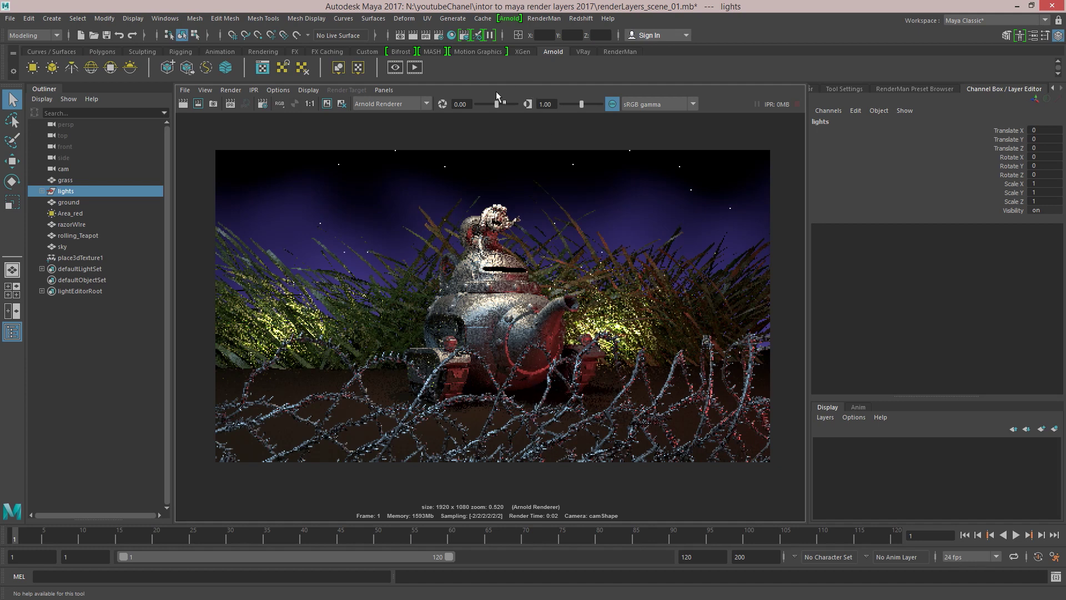
Step: Open the Render Setup editor, create a render layer named BG, and move the window clear of the view
click(466, 36)
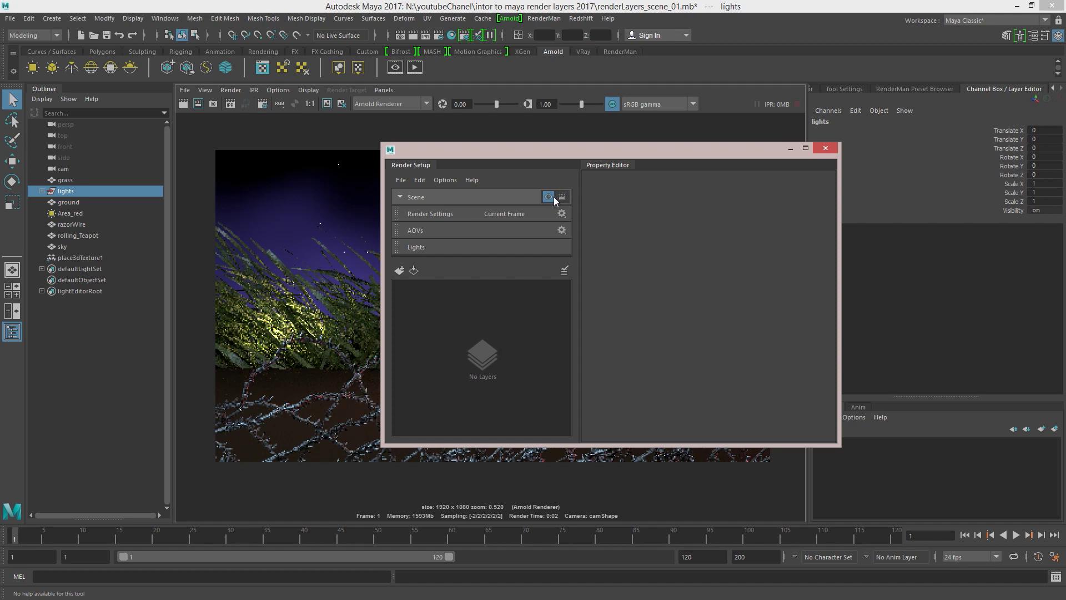
click(400, 270)
drag(472, 288, 404, 288)
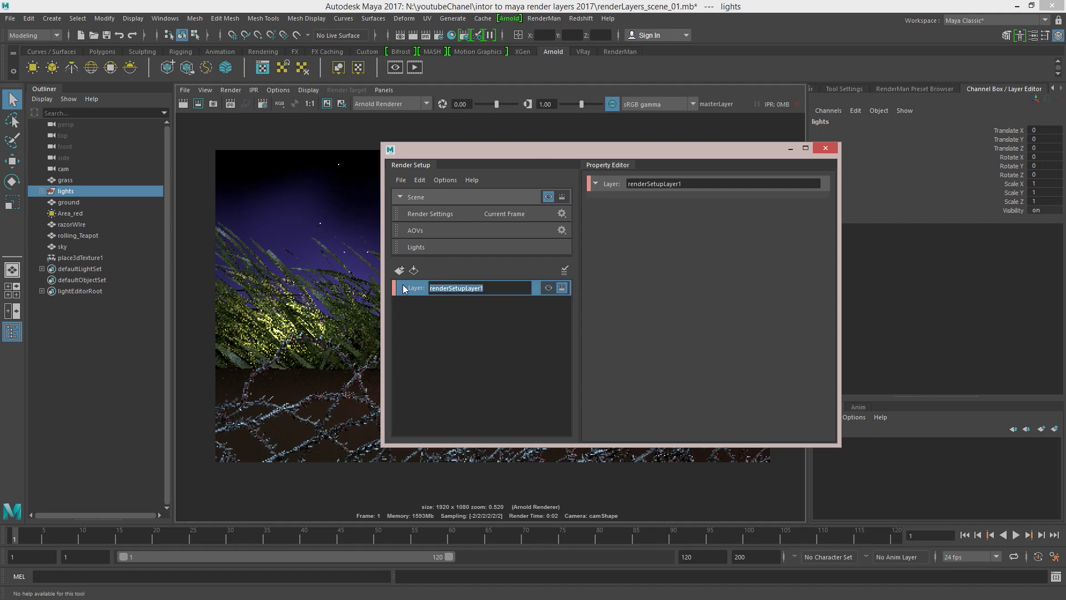
text(BG)
key(Return)
drag(556, 149, 716, 142)
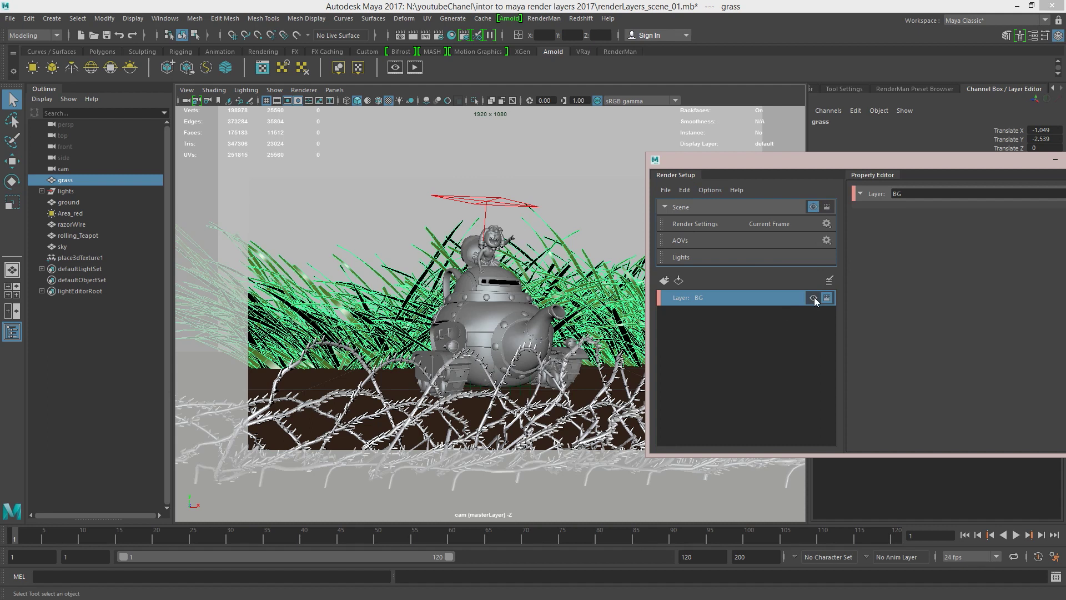
Step: Make the BG layer visible and create a collection in it, keeping the default name
click(813, 299)
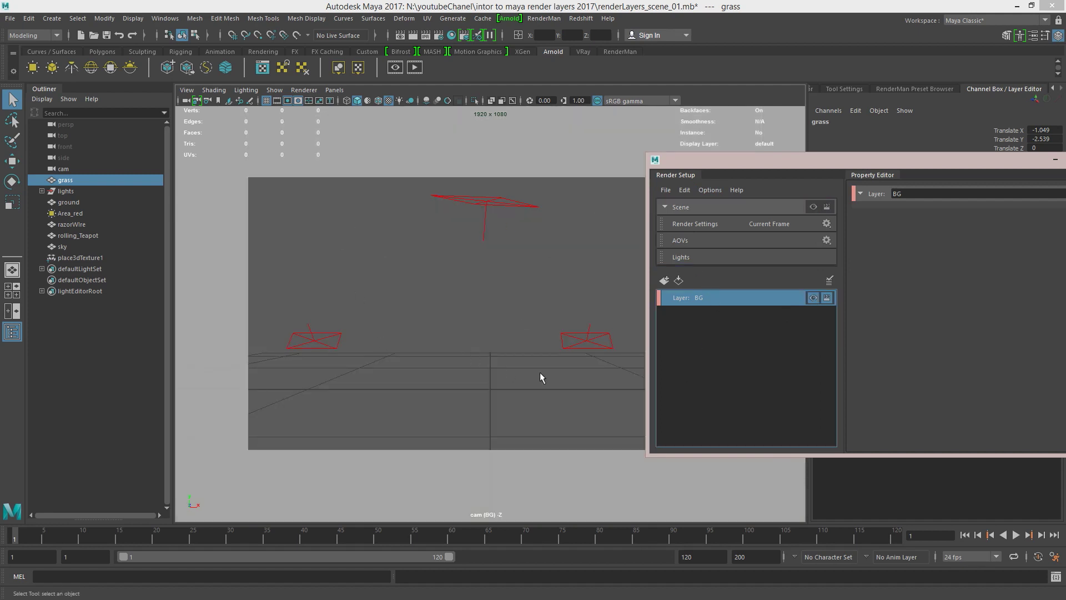
right_click(716, 301)
mouse_move(716, 301)
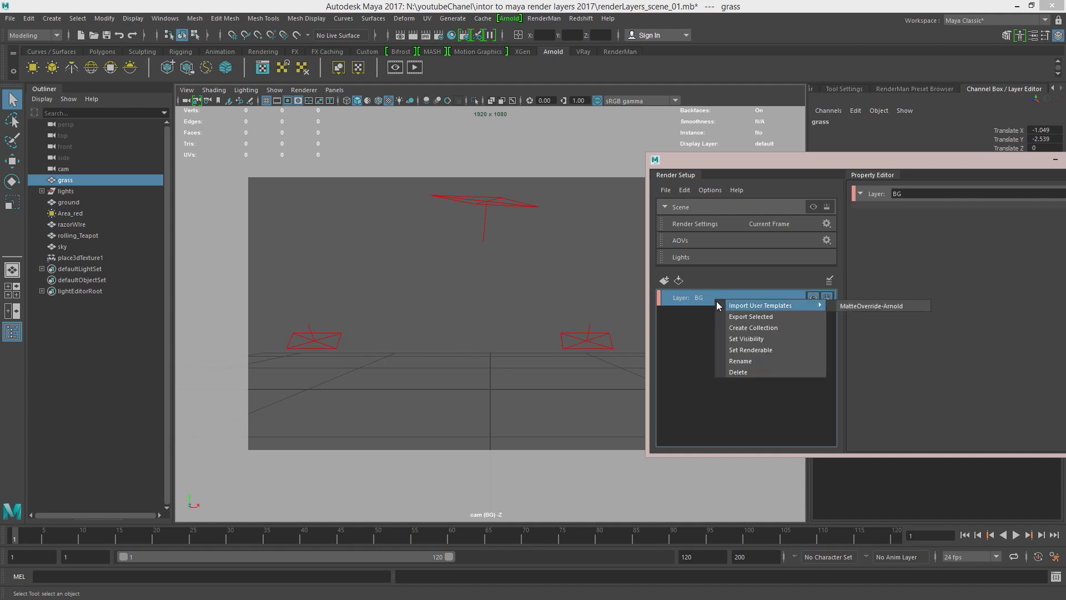
click(768, 328)
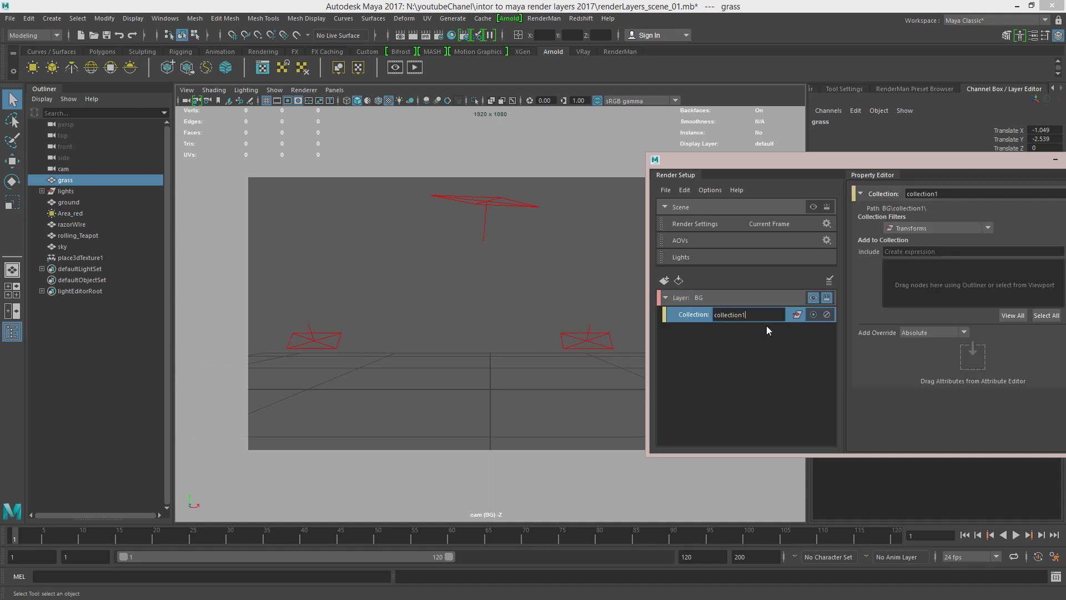
click(736, 332)
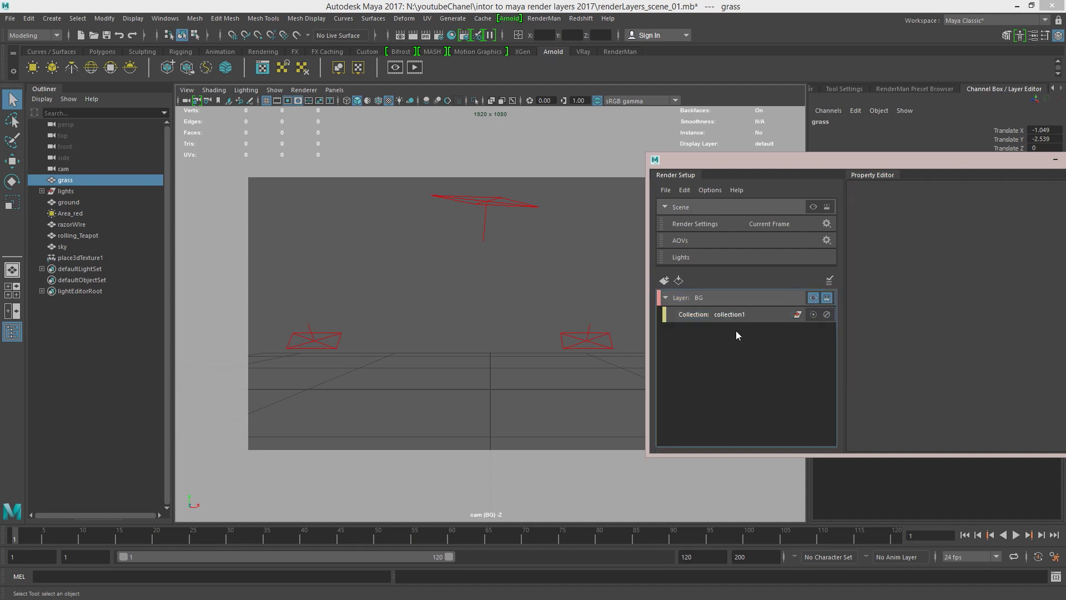
click(754, 320)
drag(791, 161, 731, 161)
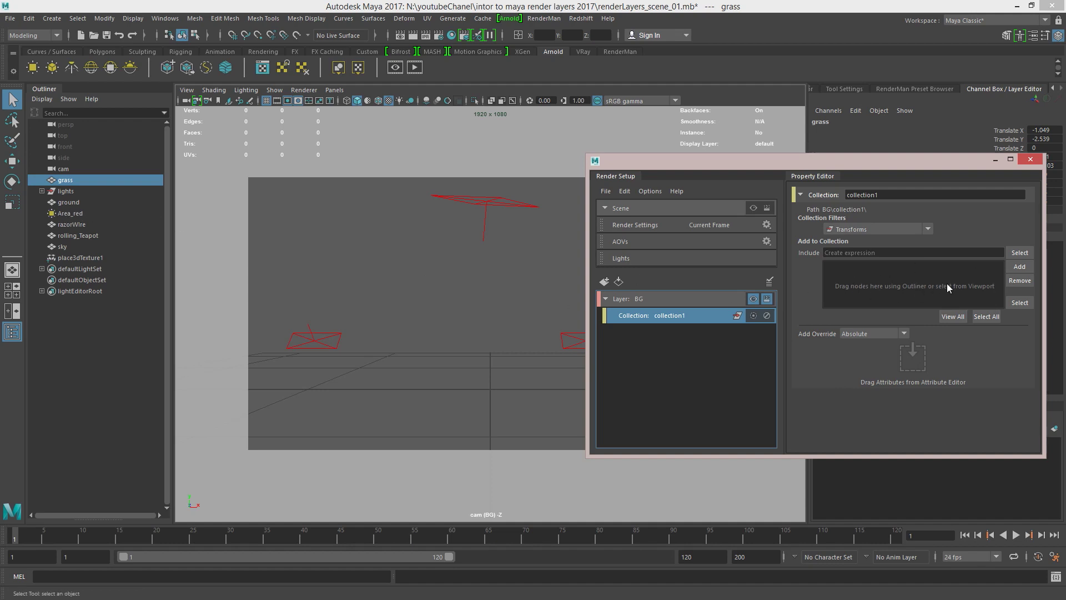
Step: Show the full scene, select the sky, grass and ground, and add them to the BG layer's collection
click(754, 209)
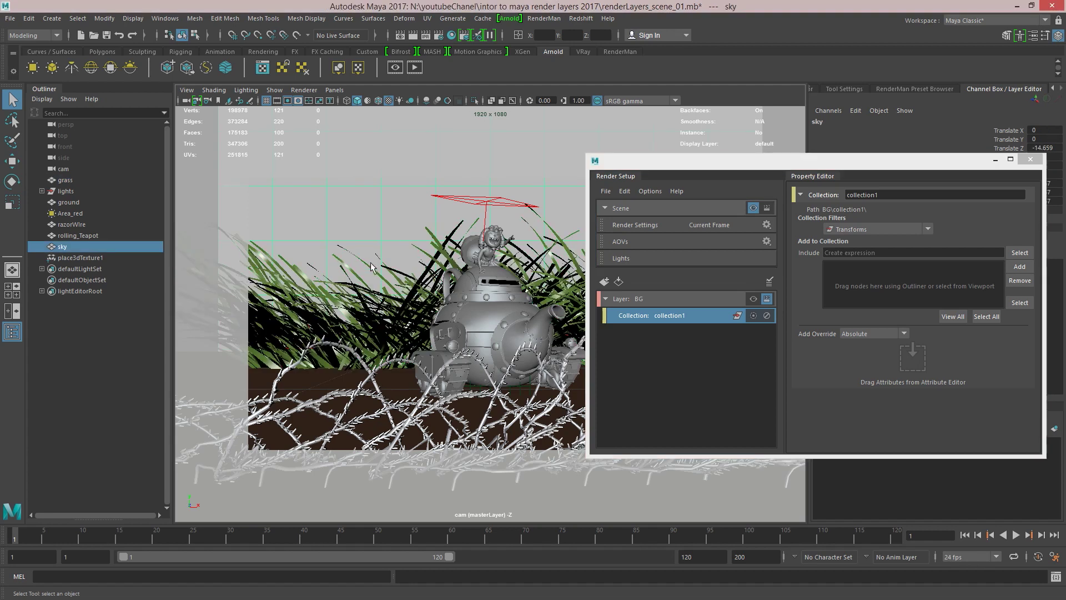
shift+click(364, 299)
shift+click(310, 381)
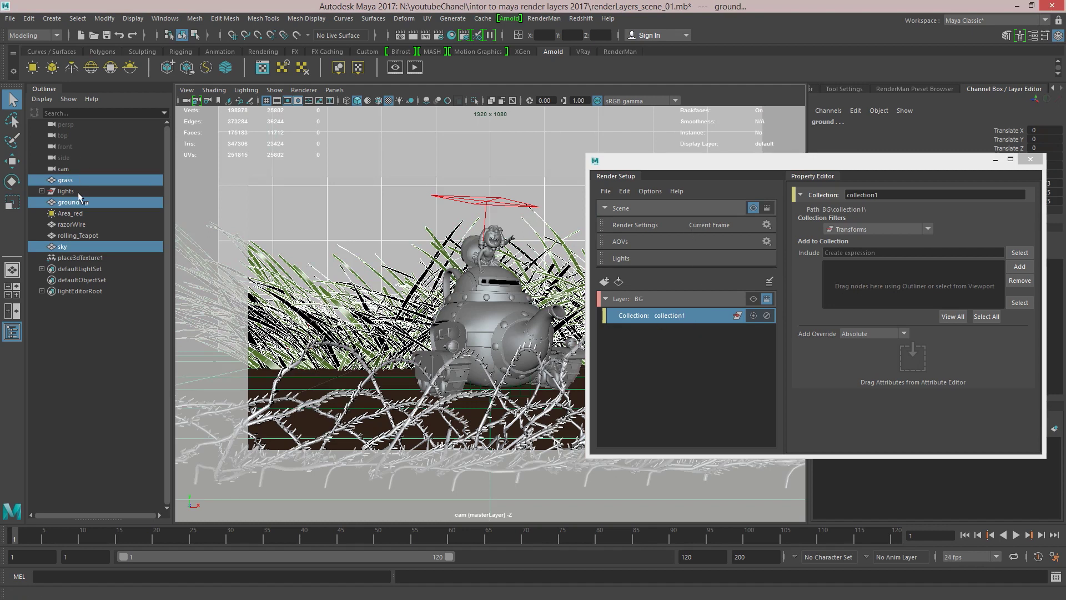
drag(77, 207, 876, 279)
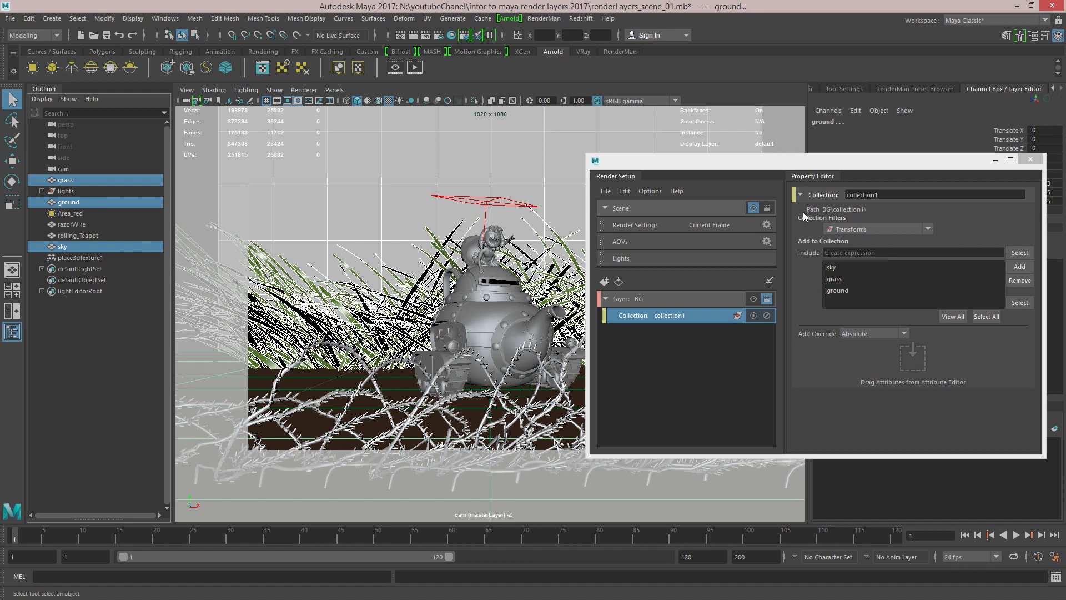
Step: Make the BG layer visible, move the Render Setup window aside, and clear the object selection
click(754, 299)
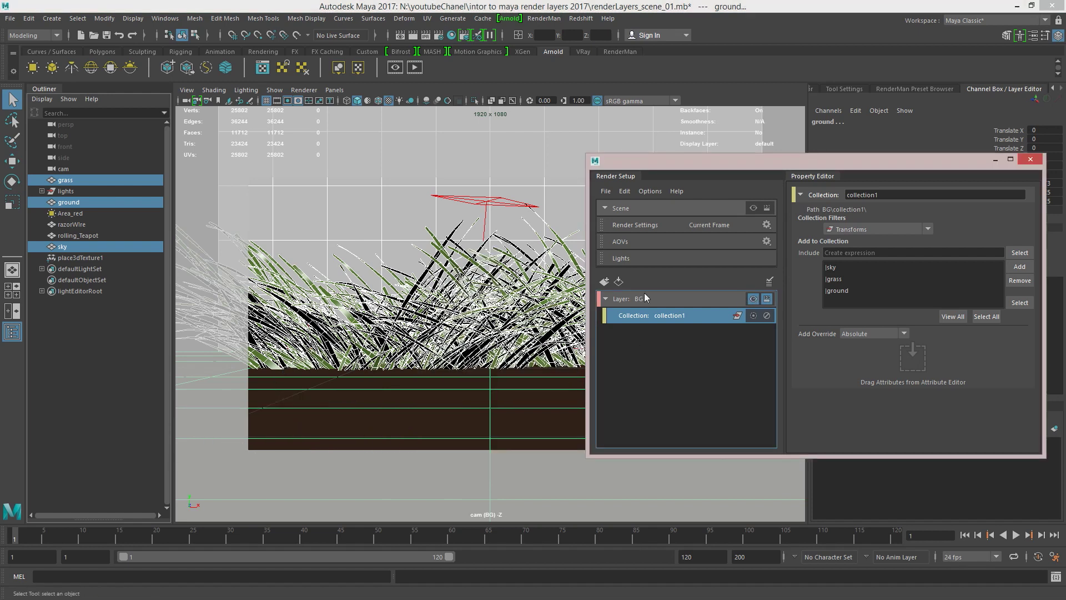
drag(638, 171, 774, 232)
click(638, 222)
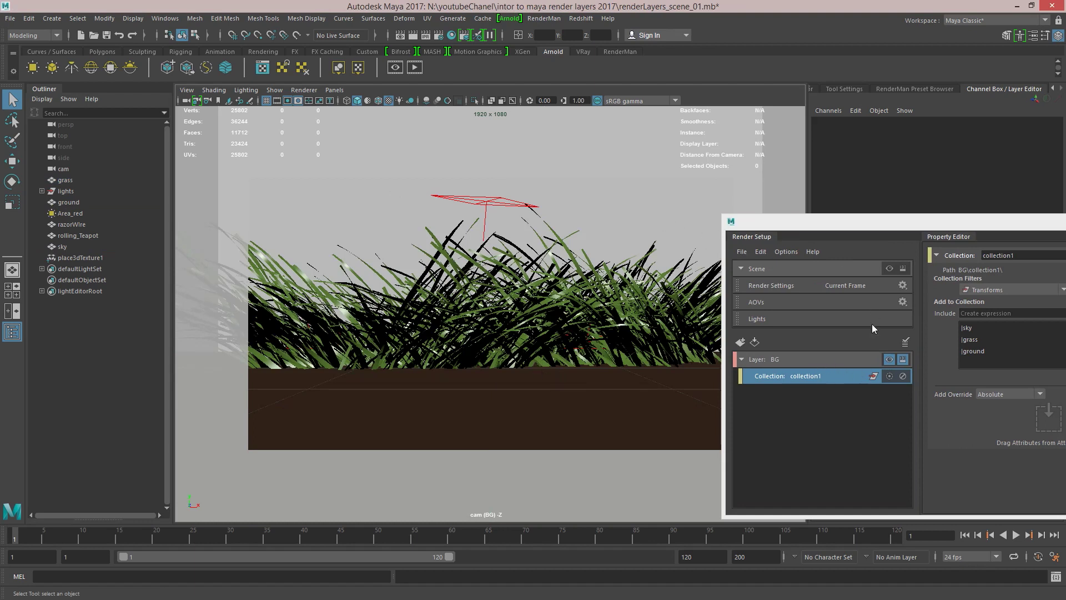
Step: Maximize the render view and render the BG layer through the current camera, cam
key(space)
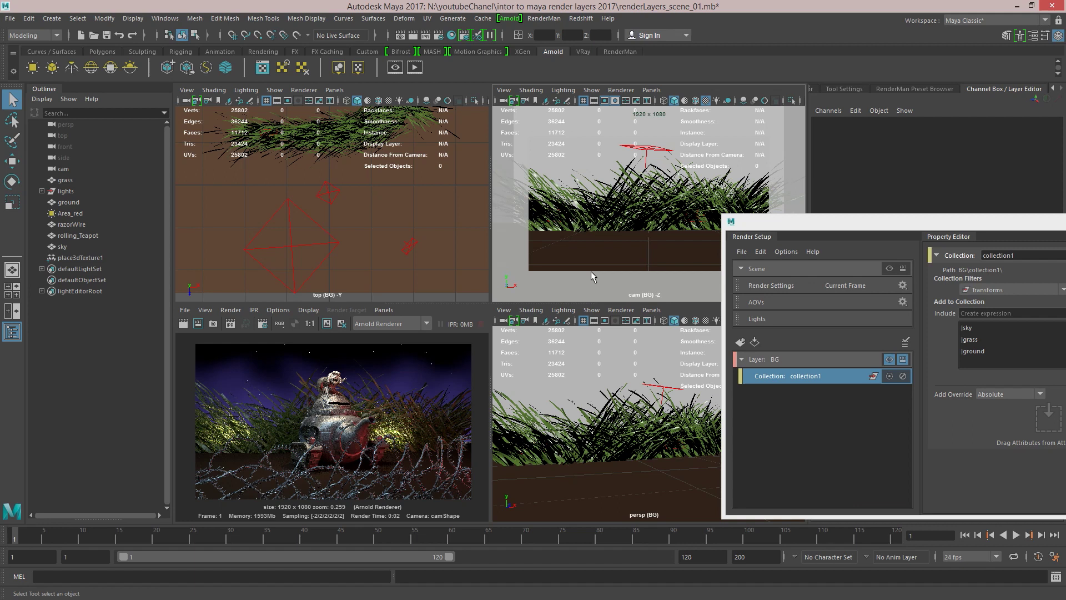
key(space)
right_click(183, 105)
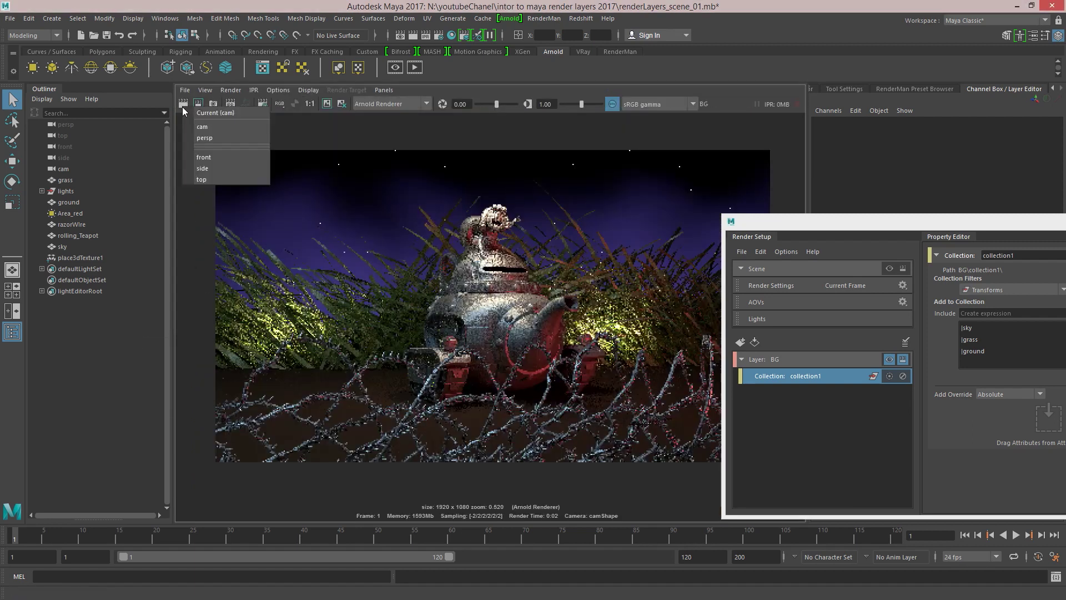
click(221, 113)
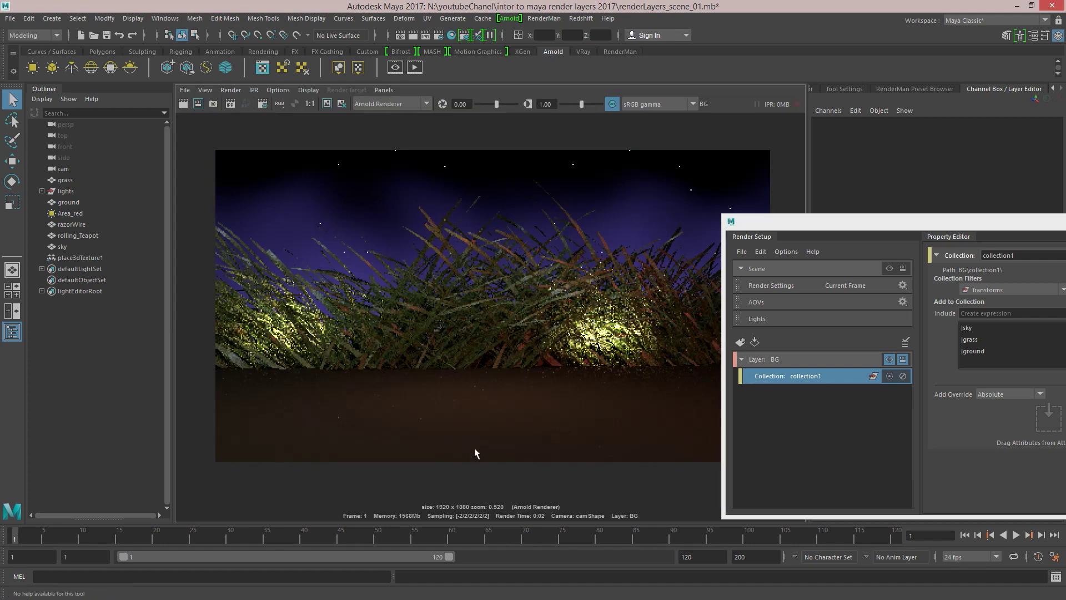
Step: Create two more render layers and name them MG and FG
drag(961, 221, 730, 201)
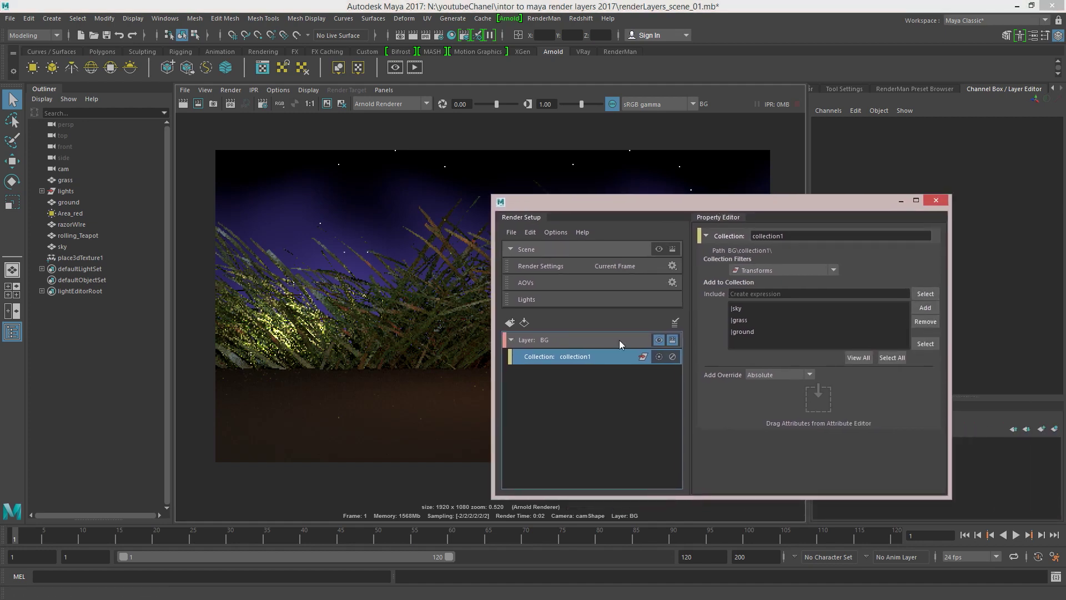
click(510, 322)
click(509, 322)
double_click(571, 367)
text(MG)
key(Return)
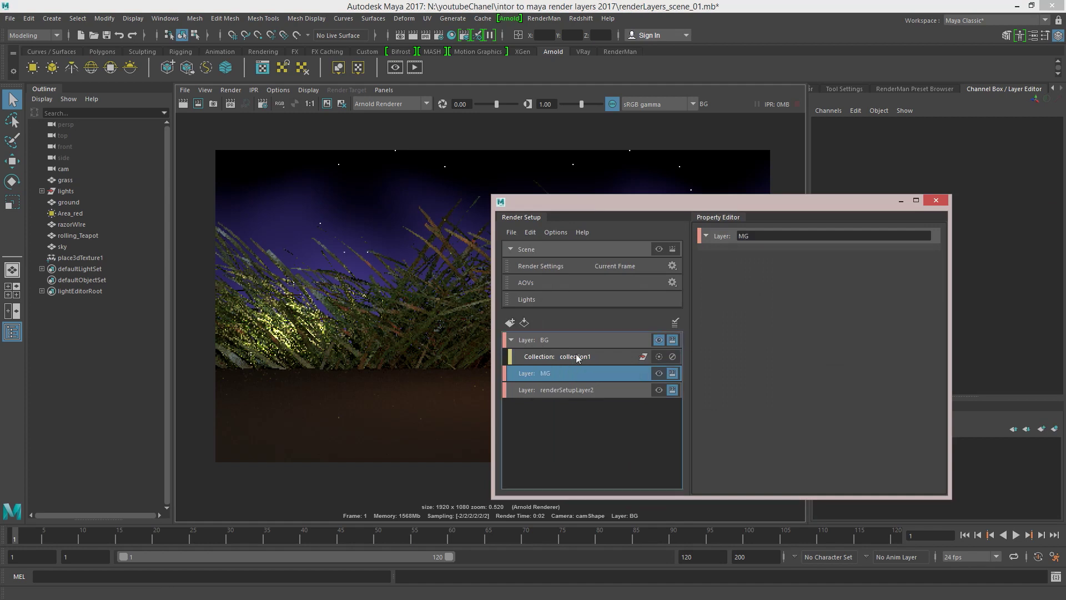
double_click(590, 392)
text(FG)
key(Return)
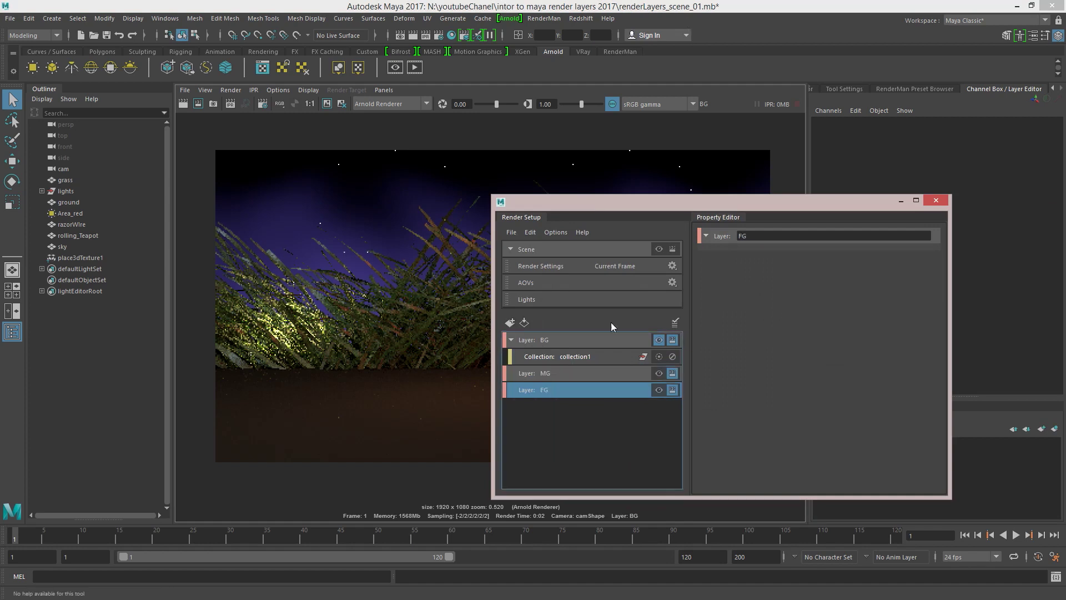
Step: Make the full scene visible and move the Render Setup window clear of the teapot in the camera view
click(571, 374)
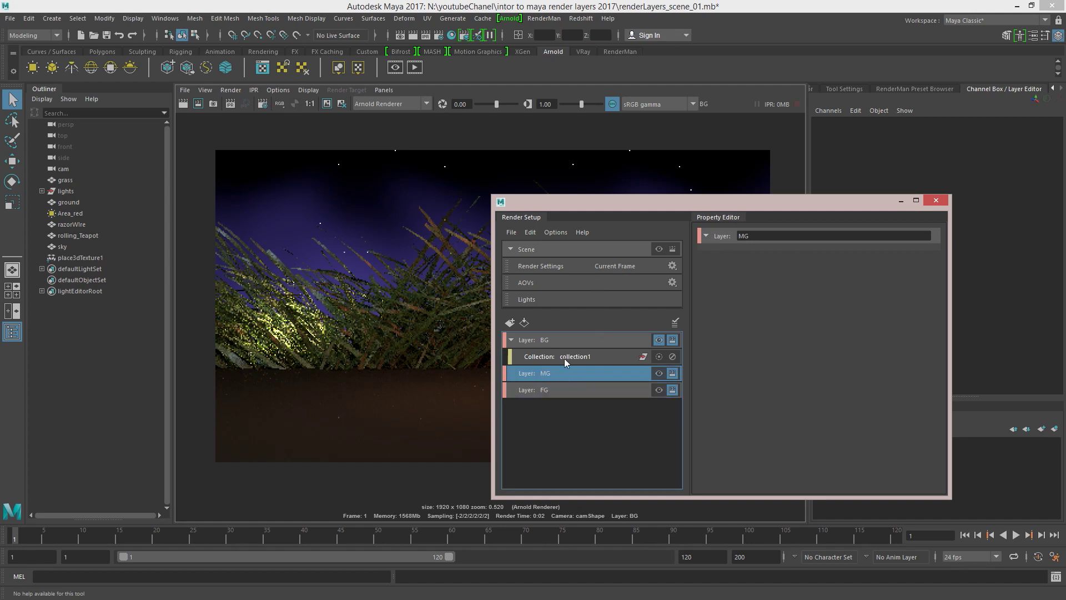
drag(566, 209, 631, 201)
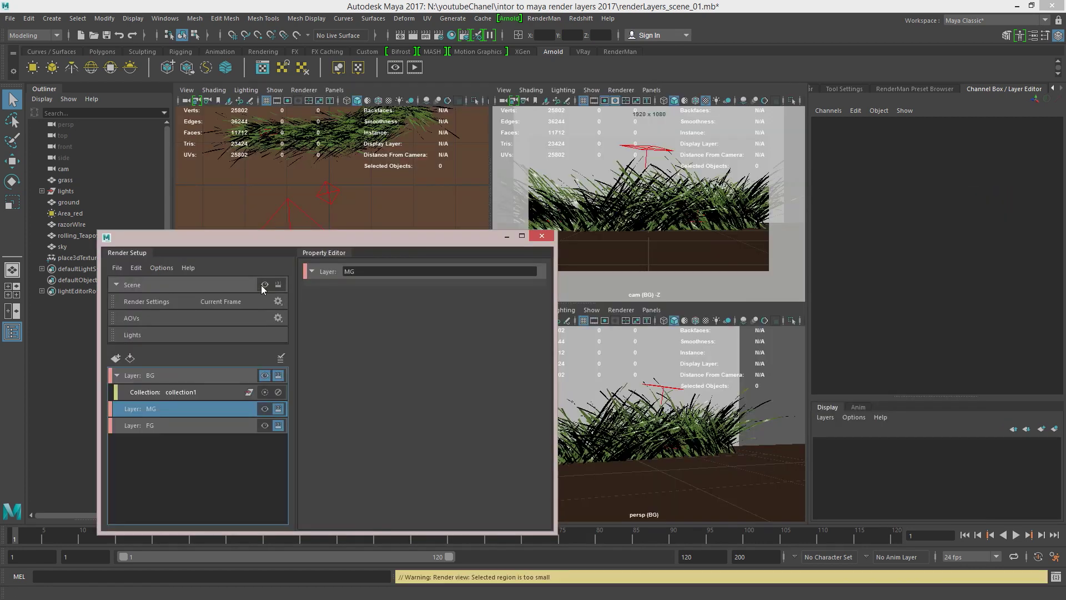
click(264, 285)
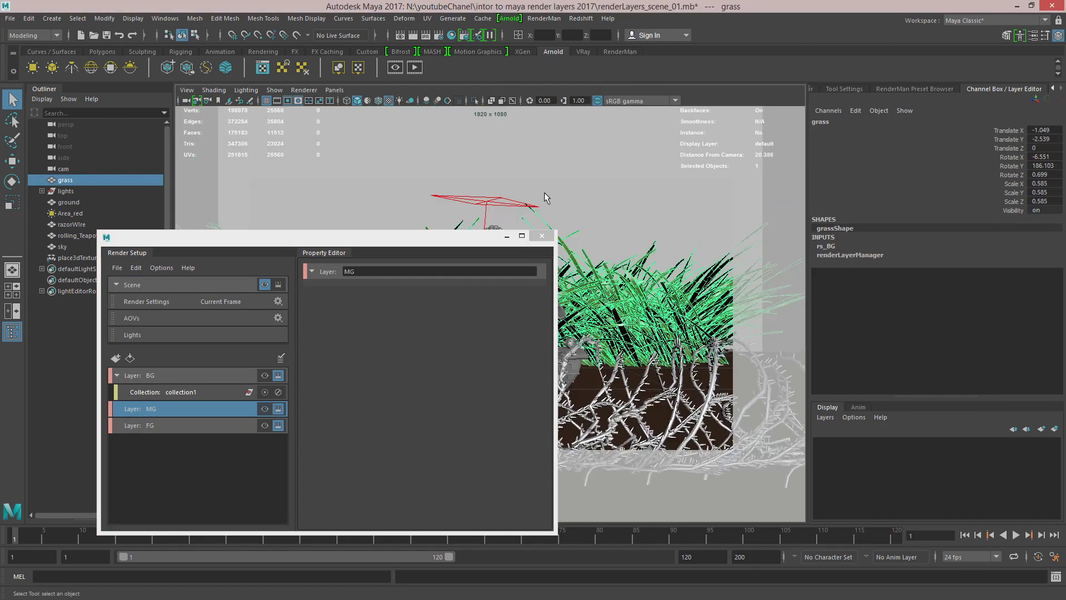
drag(361, 235, 244, 161)
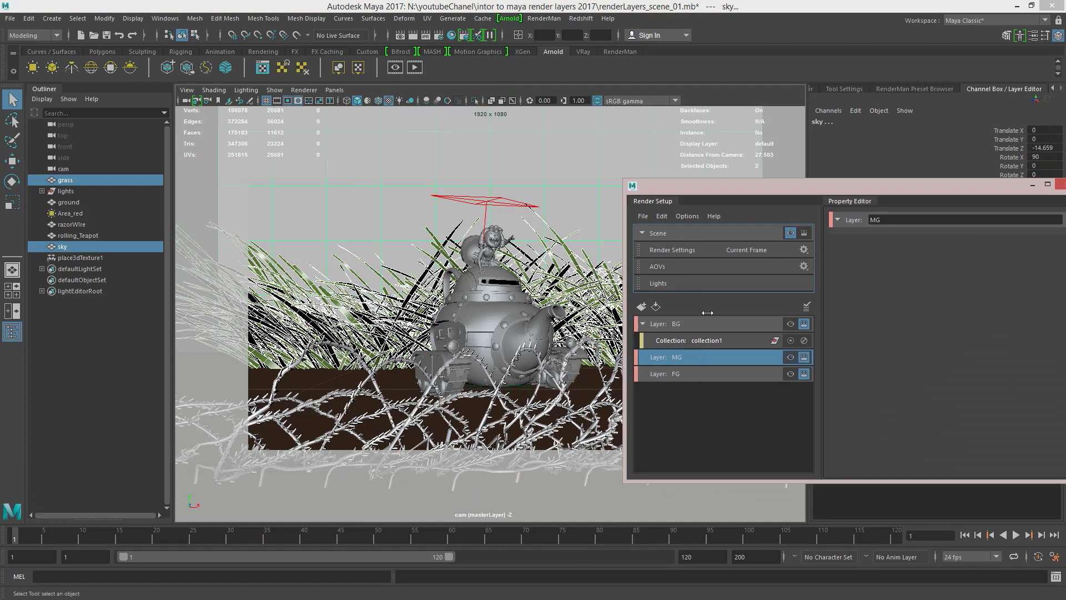
drag(887, 191, 830, 193)
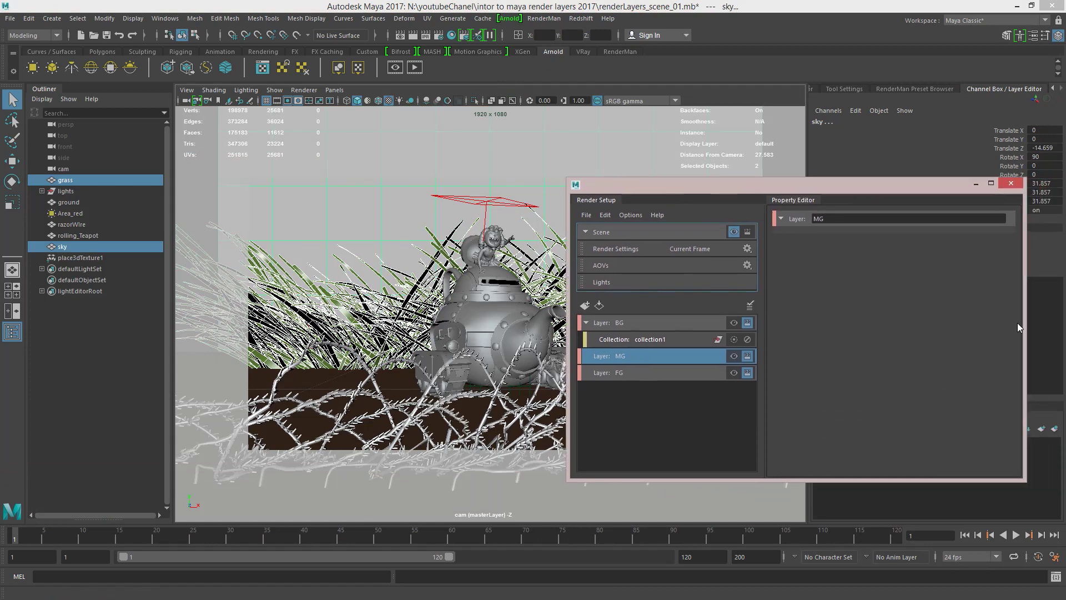
drag(682, 201, 728, 198)
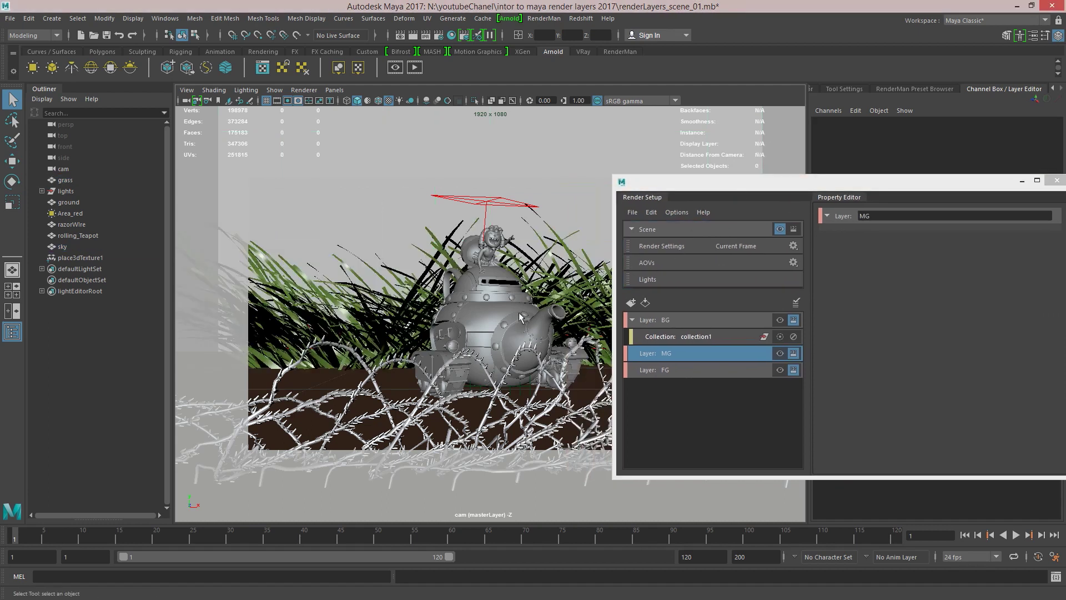
Step: Create a collection in the MG layer with its default name and add rolling_Teapot to it
right_click(675, 354)
click(717, 361)
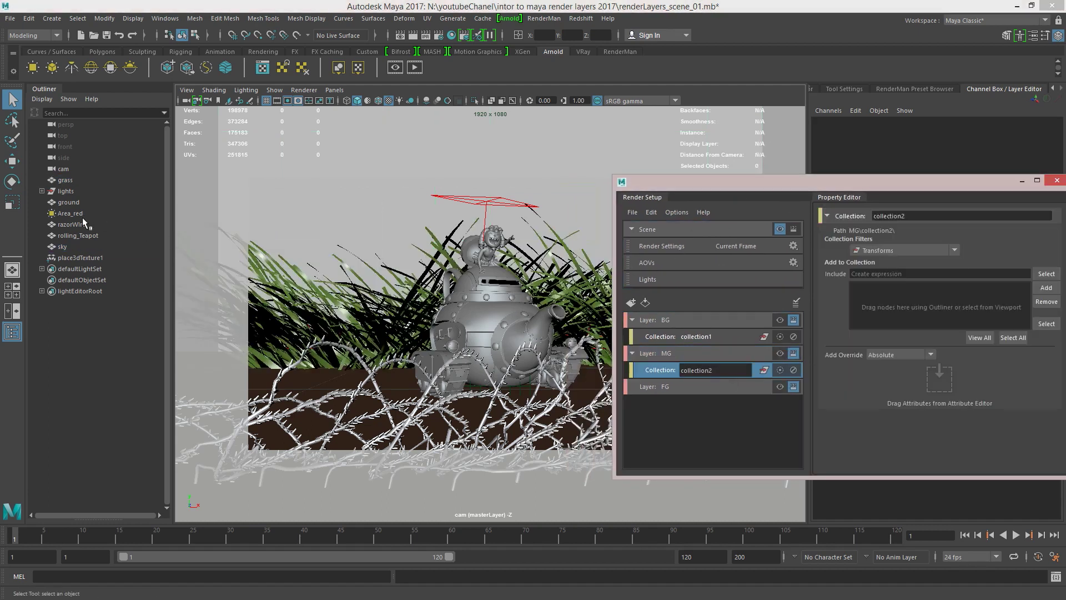
middle_drag(80, 237, 944, 308)
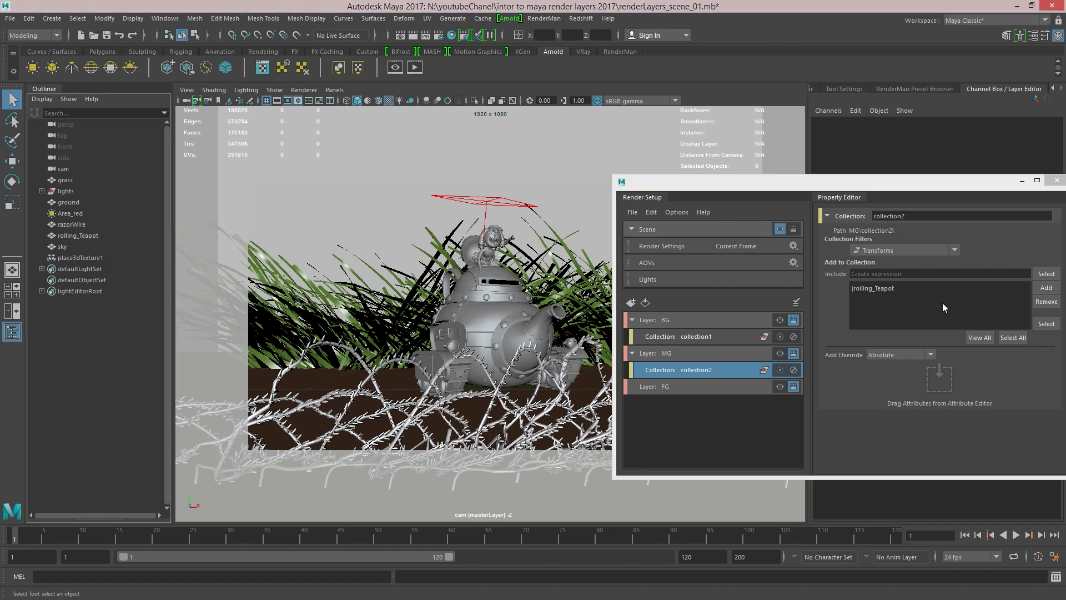
Step: Create a collection in the FG layer with its default name and add the razor wire object to it
right_click(700, 385)
click(751, 415)
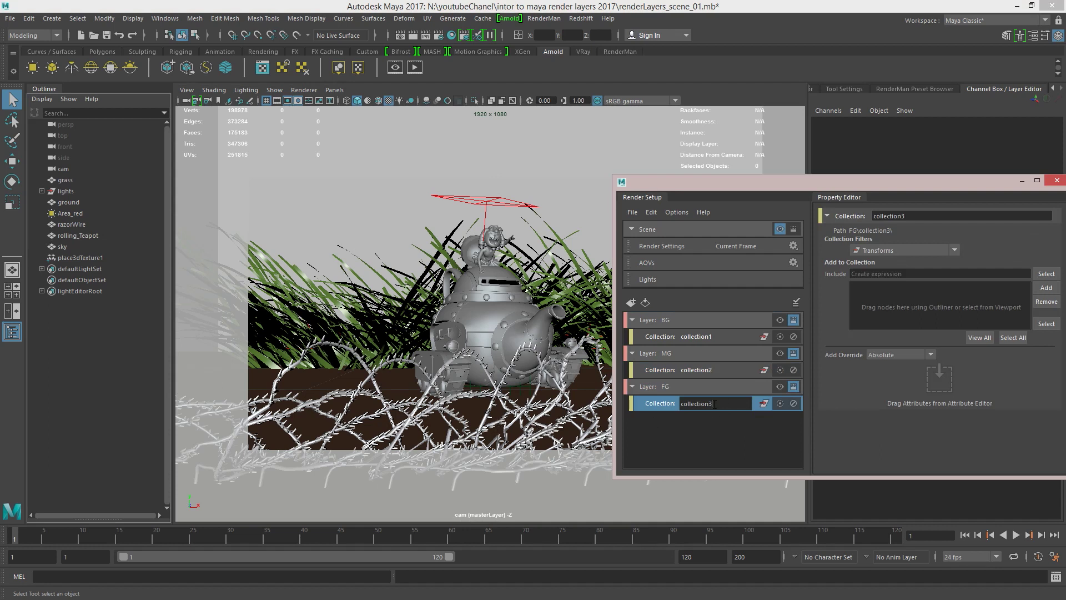
click(74, 225)
drag(998, 309, 960, 305)
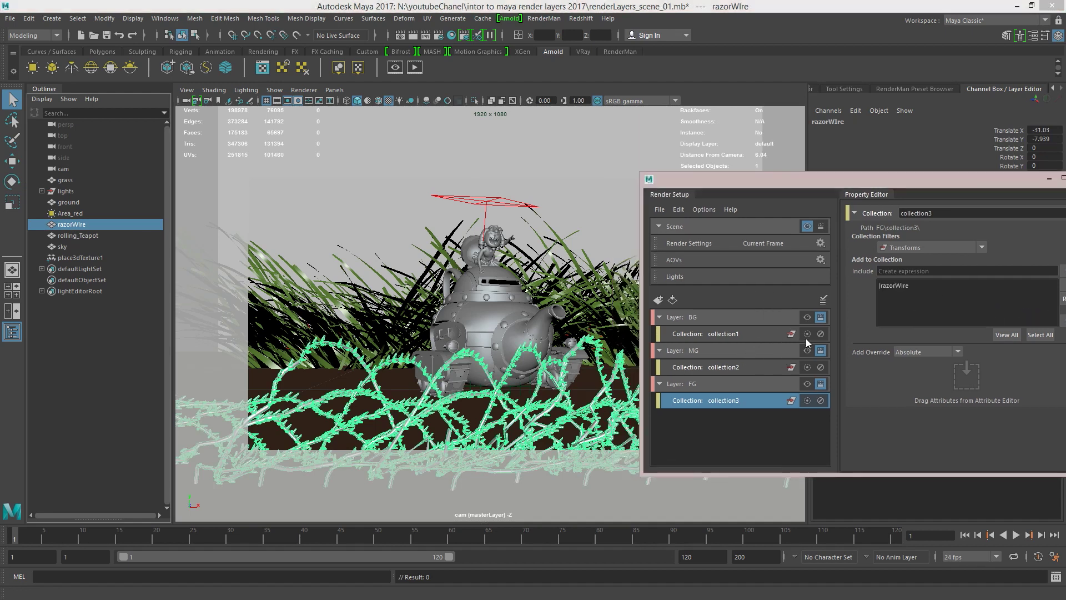
Step: Make the BG, MG and FG layers visible one after another to check the objects each contains
click(807, 320)
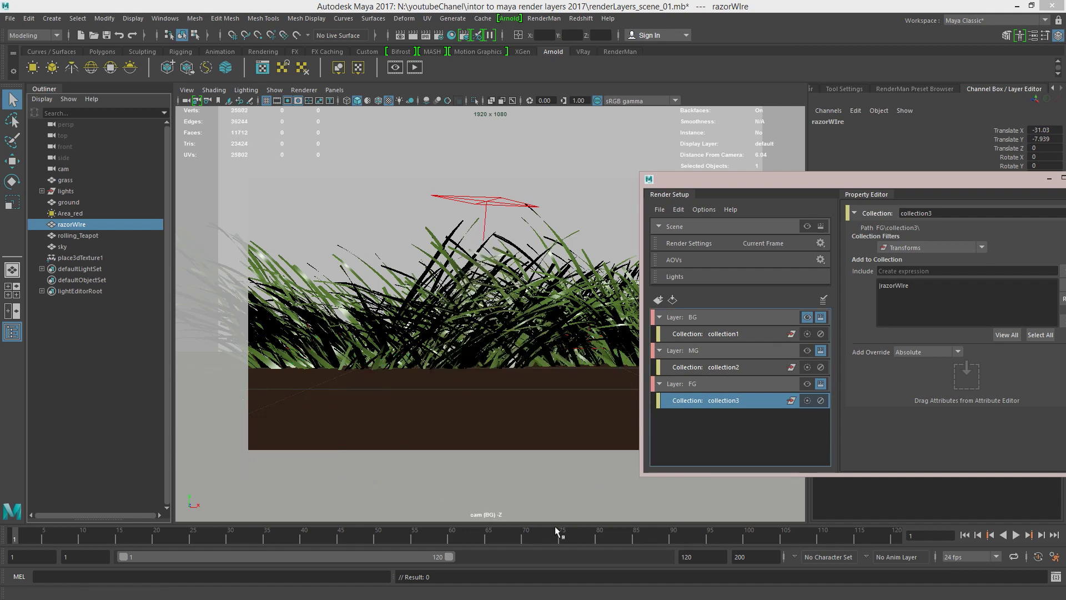
click(807, 351)
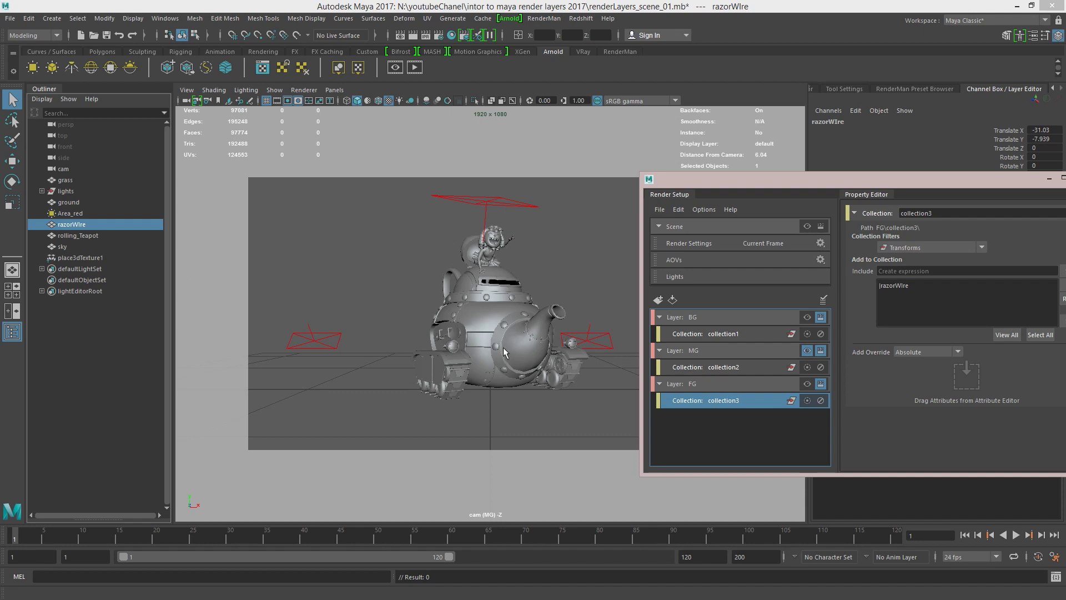
click(807, 383)
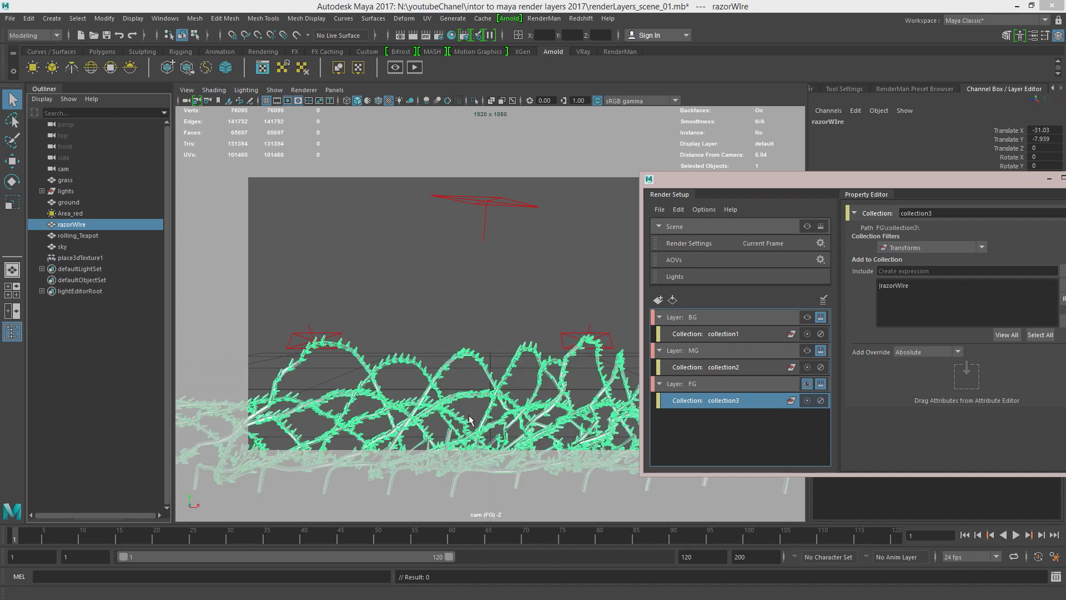
Step: Render the MG layer and the FG layer in turn through the current camera, making each visible first
drag(983, 181, 1000, 178)
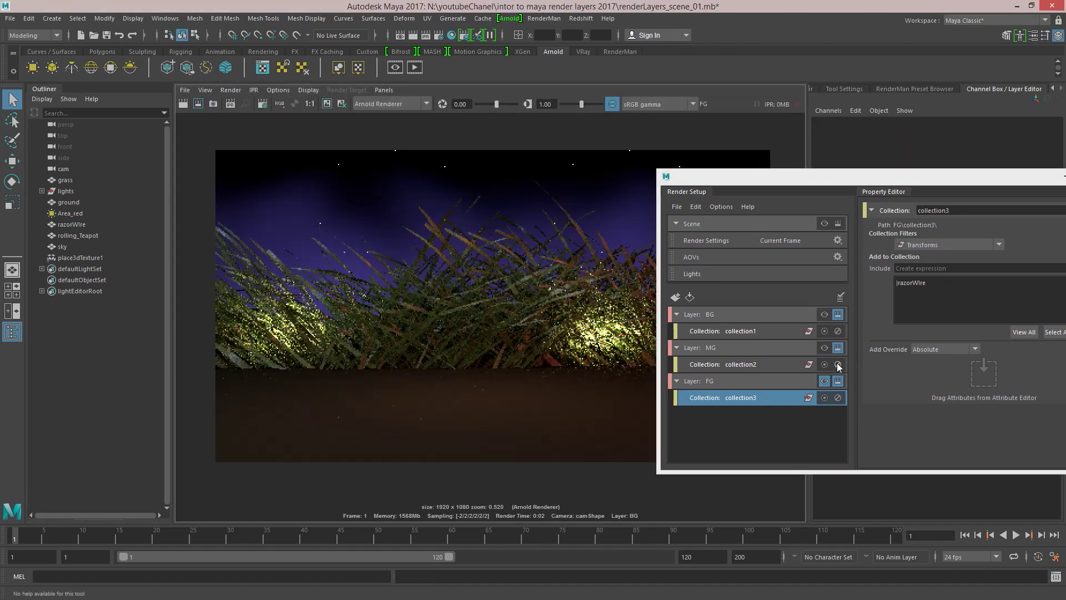
click(824, 348)
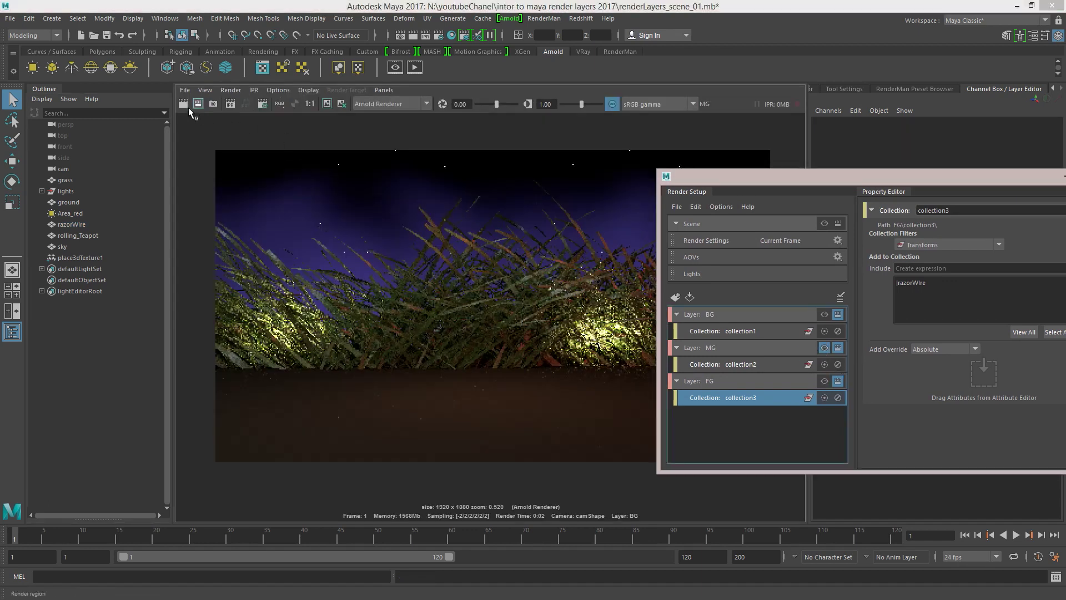
right_click(182, 105)
click(204, 112)
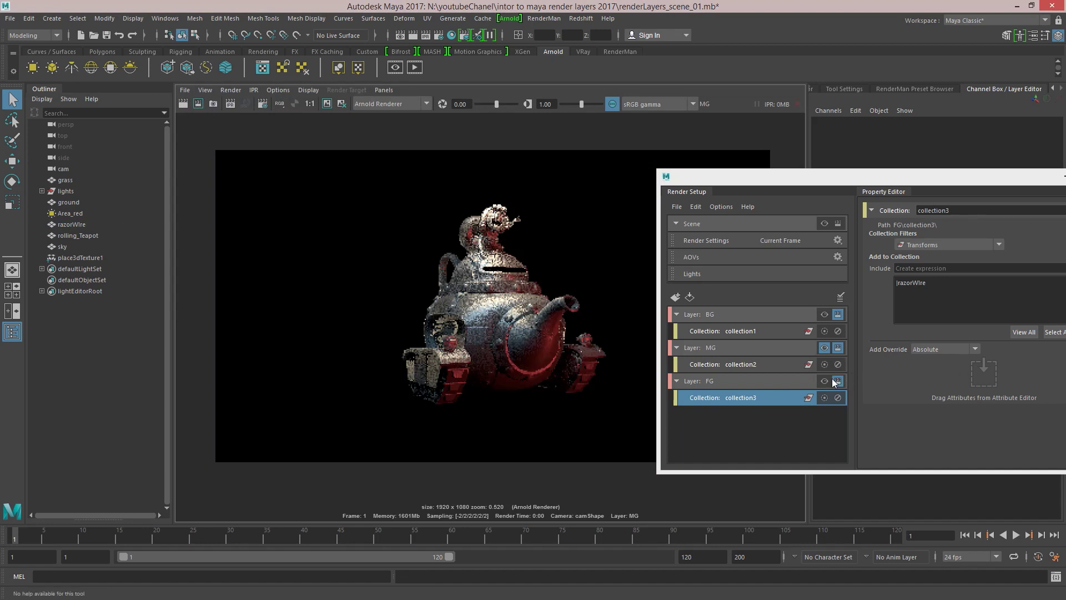
click(824, 381)
right_click(183, 104)
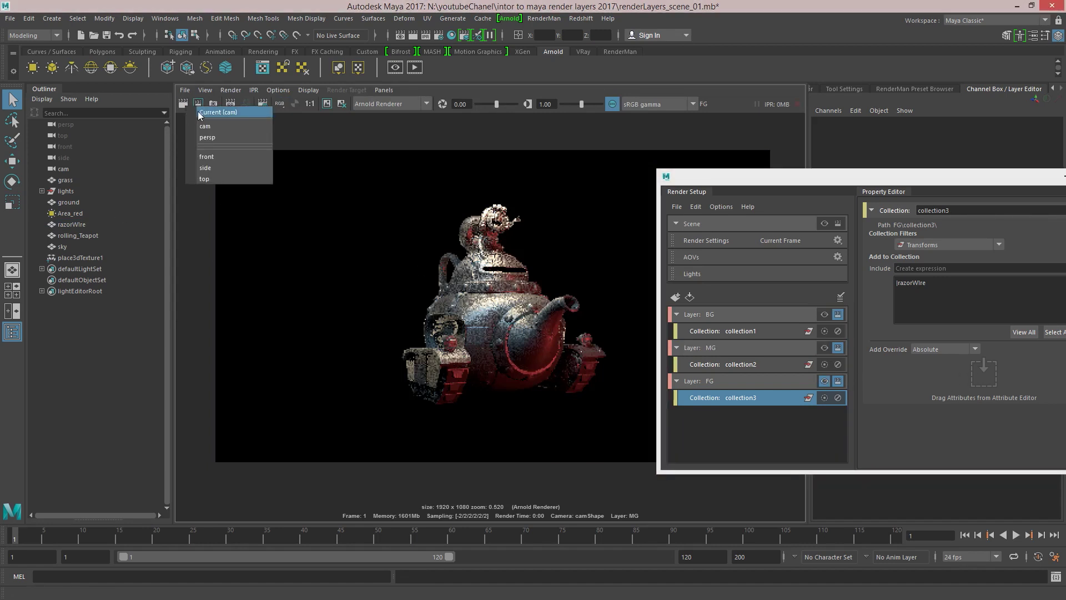
click(199, 112)
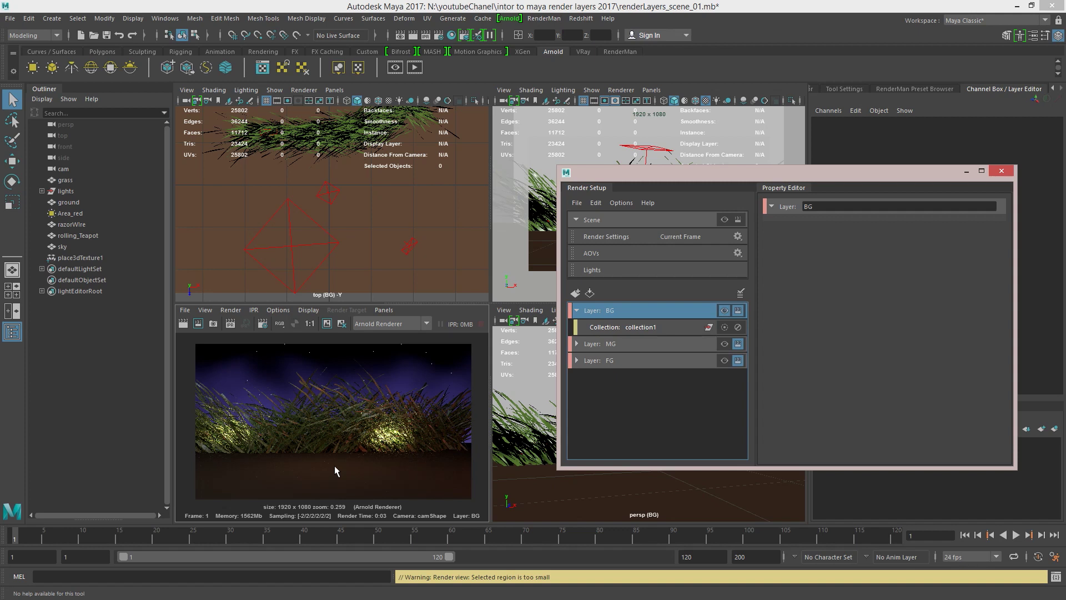
Step: Create a second collection in the BG layer and name it teapot
click(667, 326)
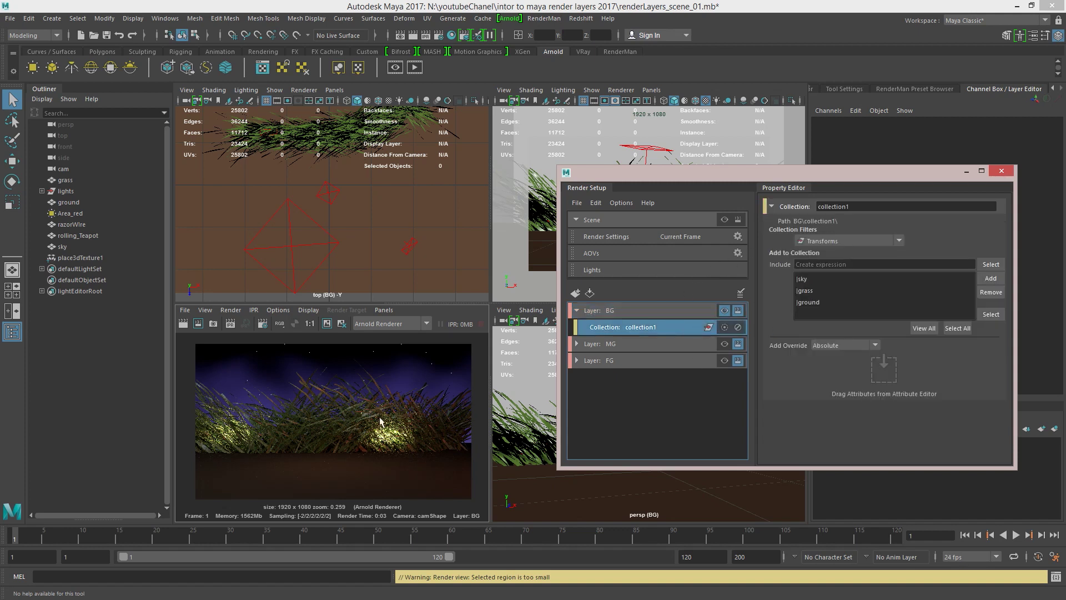
click(656, 312)
right_click(655, 315)
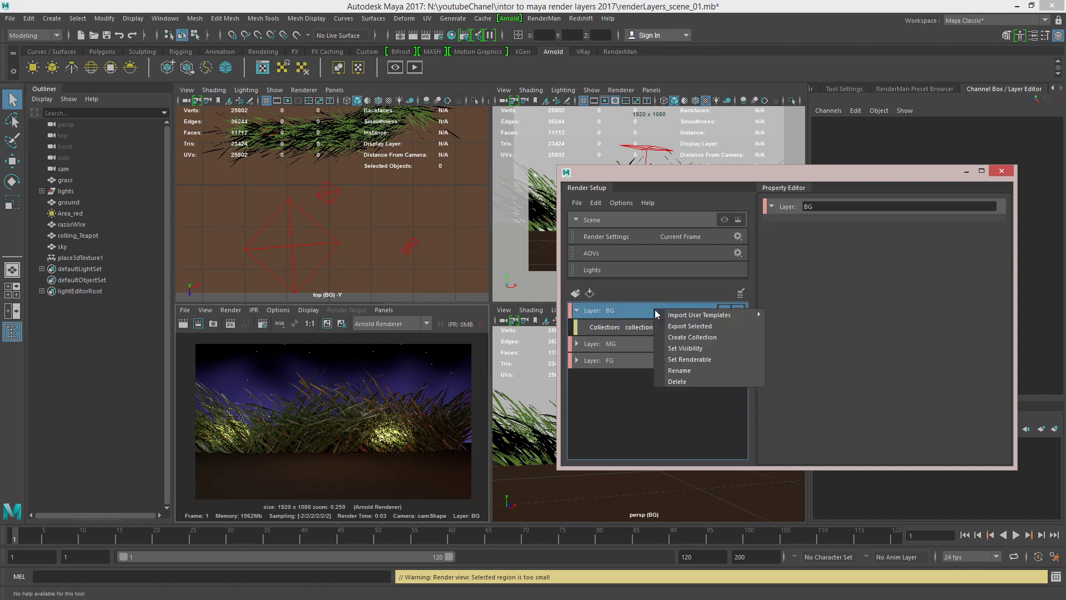
click(701, 337)
double_click(672, 341)
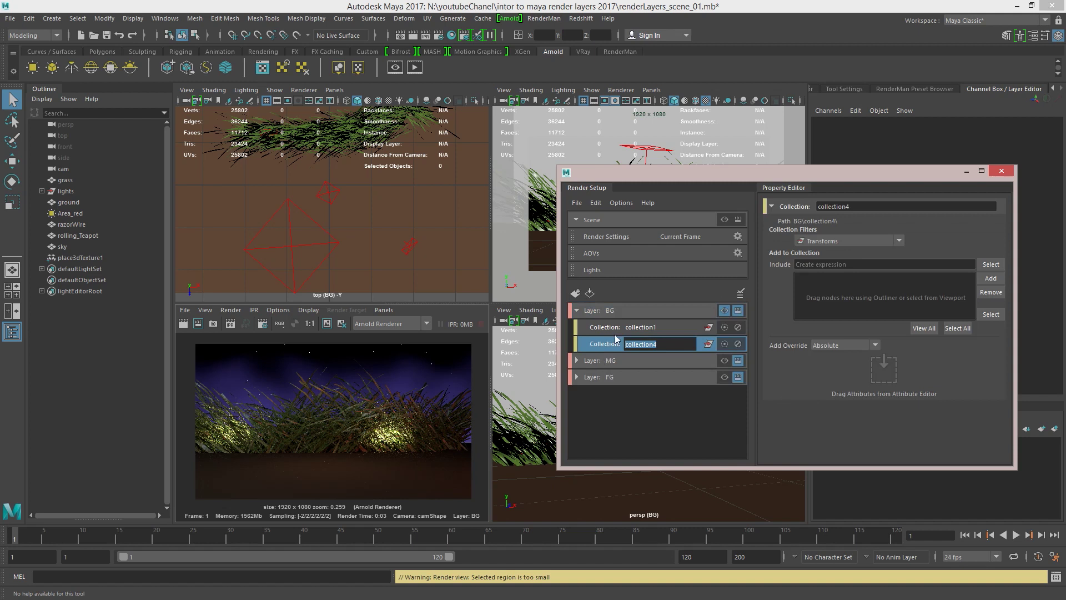
text(teapot)
key(Return)
Step: Add rolling_Teapot to the BG layer's teapot collection and render the layer again
click(630, 331)
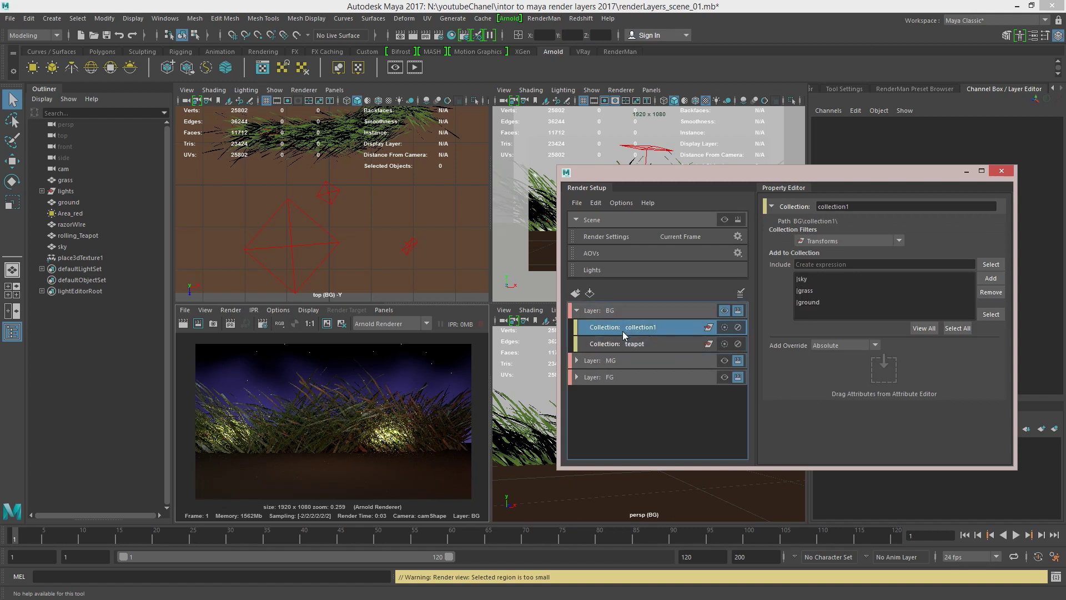
click(625, 345)
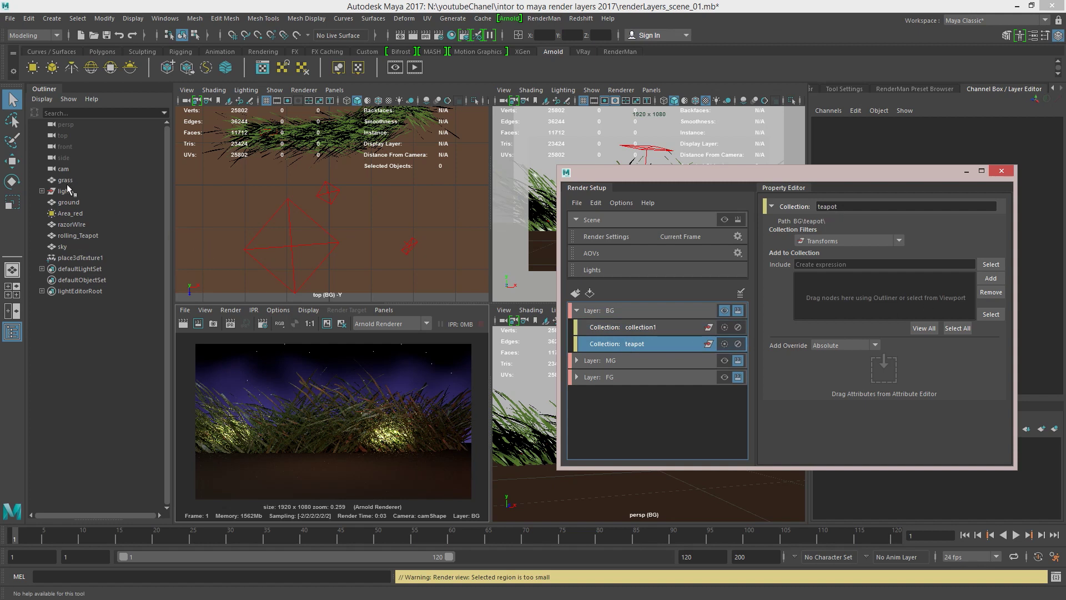
middle_drag(82, 239, 865, 280)
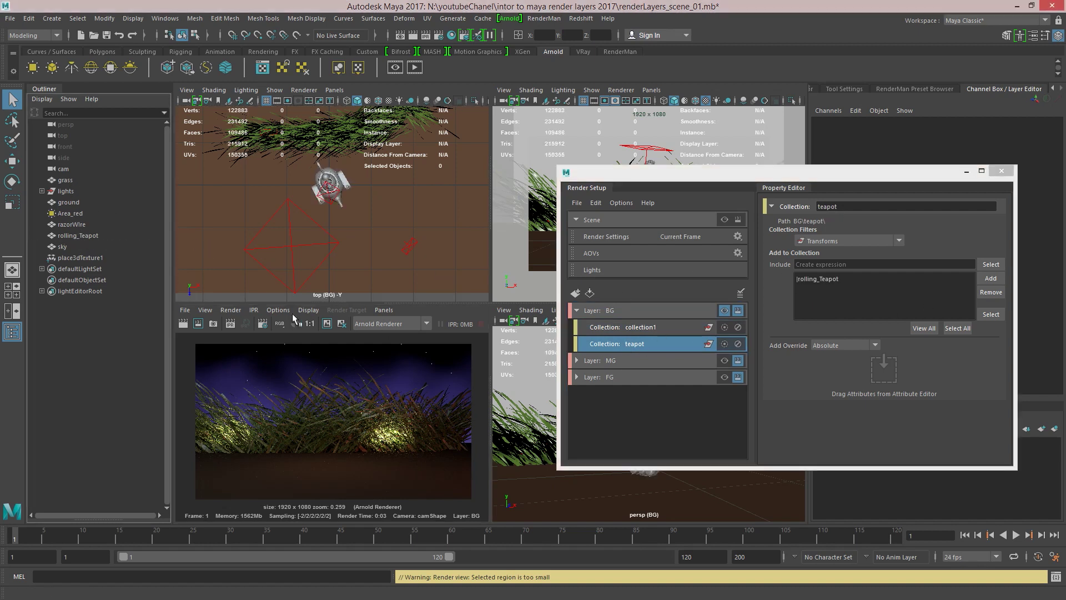
click(183, 327)
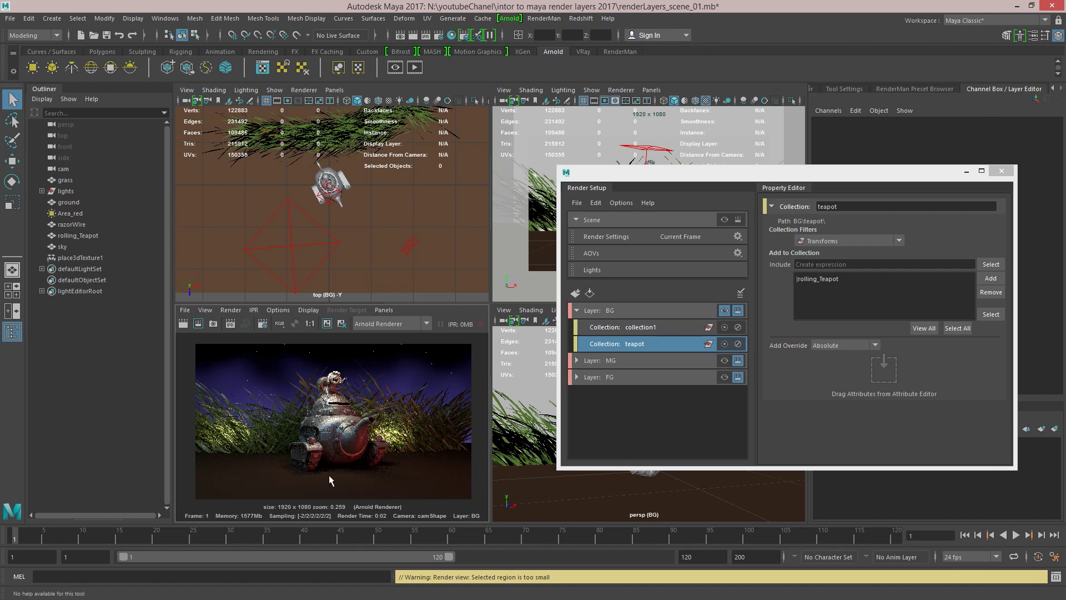
Step: Add an absolute override for rolling_TeapotShape's Primary Visibility render stat to the BG layer's teapot collection
drag(856, 179, 523, 160)
click(77, 235)
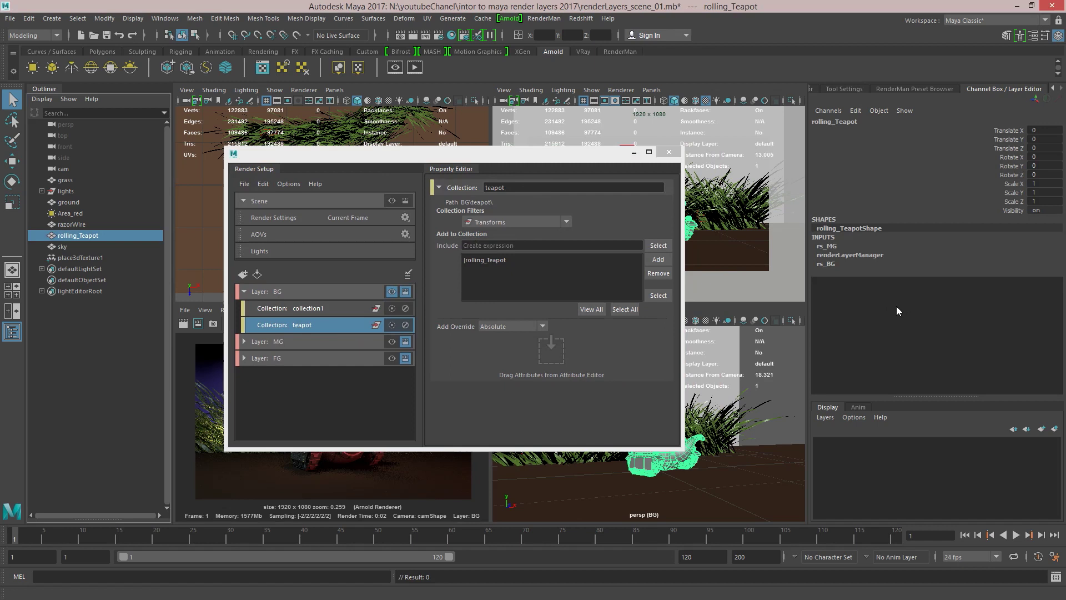
key(ctrl+a)
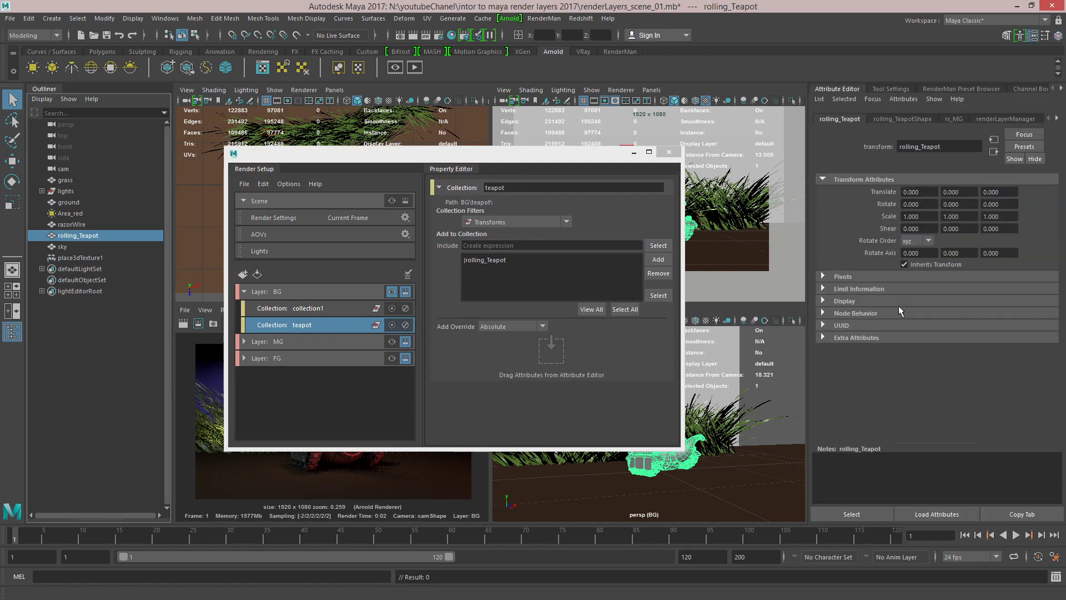
click(862, 244)
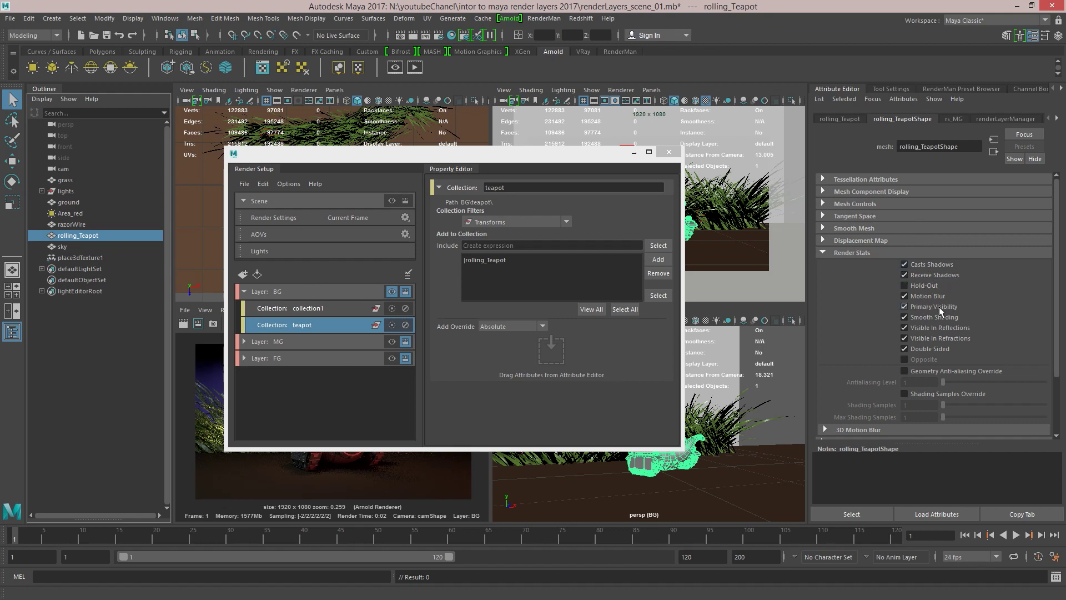
middle_drag(940, 307, 546, 356)
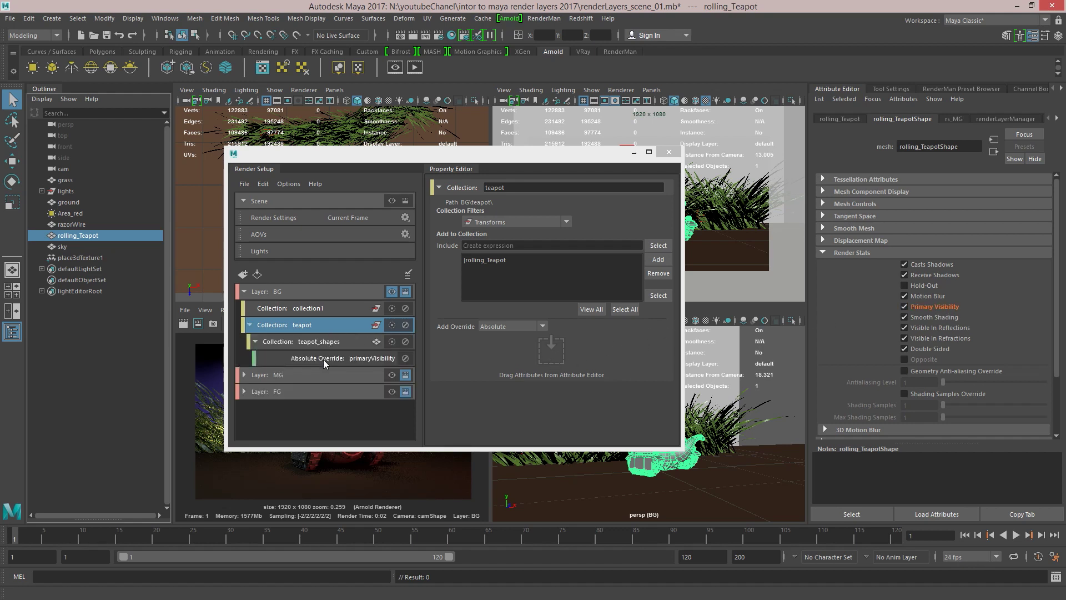
Step: Inspect the BG layer's teapot collection, its nested teapot_shapes collection and the primaryVisibility override in turn
click(324, 359)
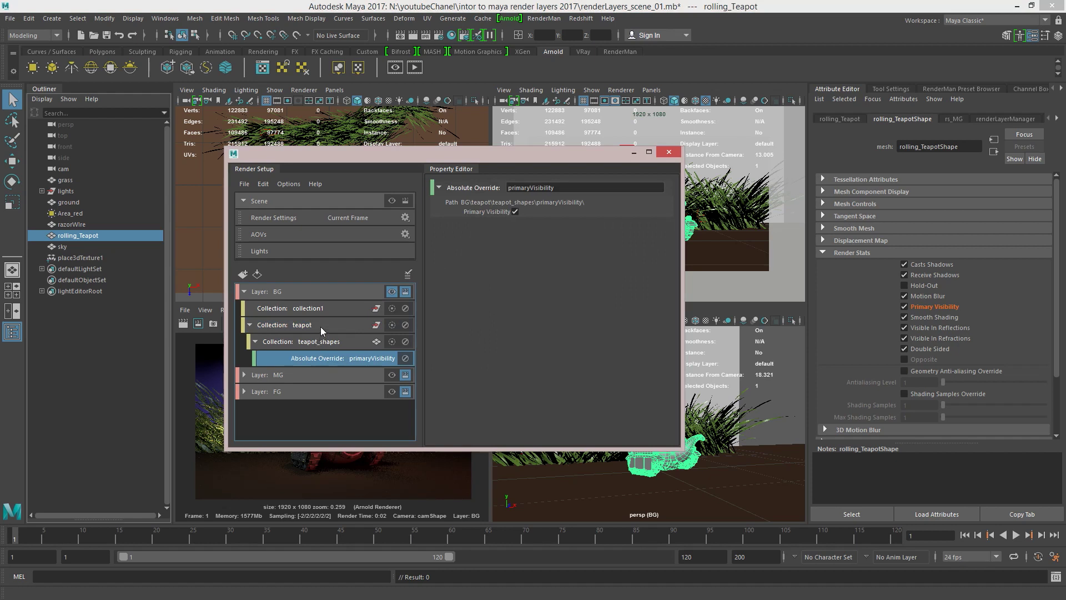
click(321, 326)
click(324, 343)
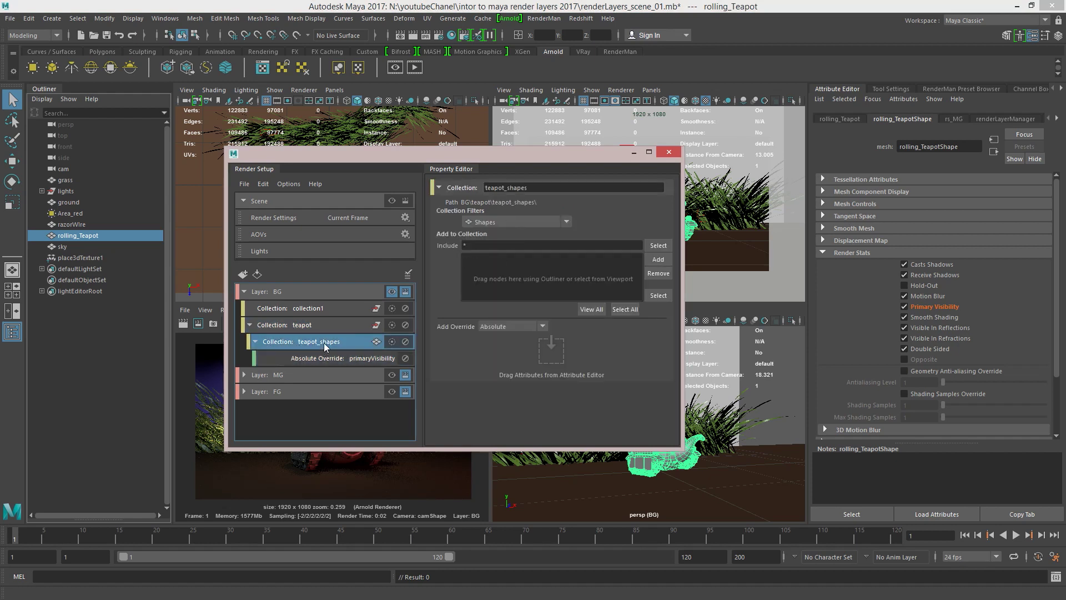
key(Down)
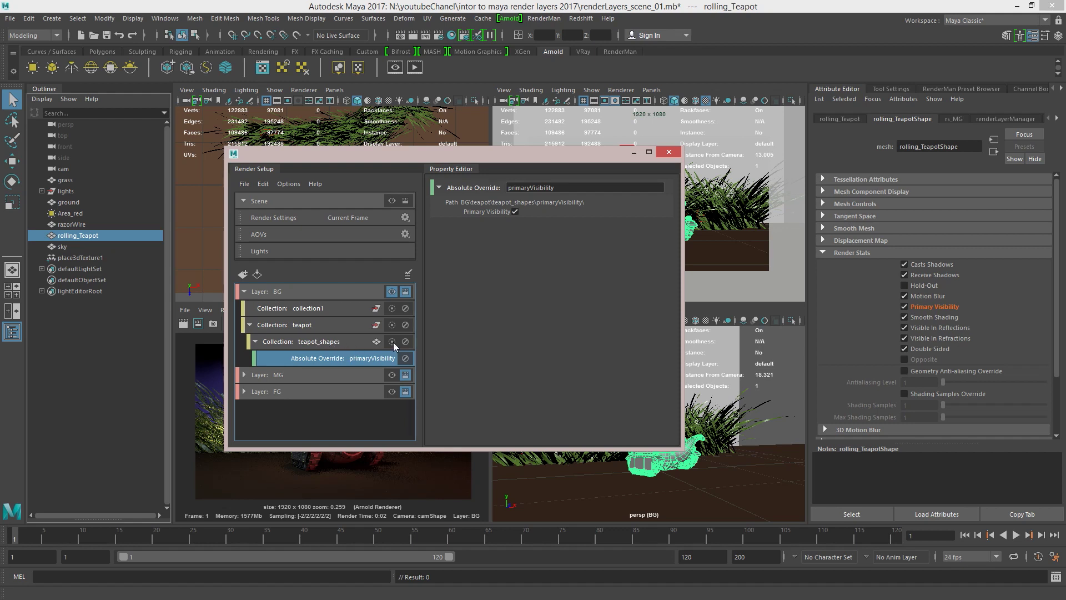
click(340, 327)
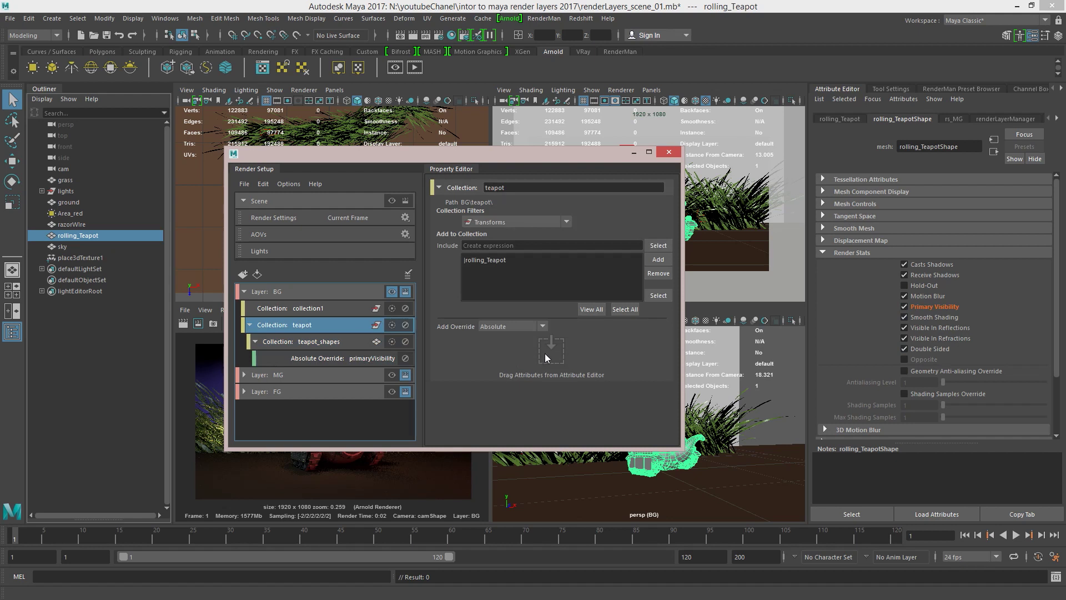
Step: Turn off Primary Visibility in the teapot collection's absolute override and render the BG layer again
click(336, 358)
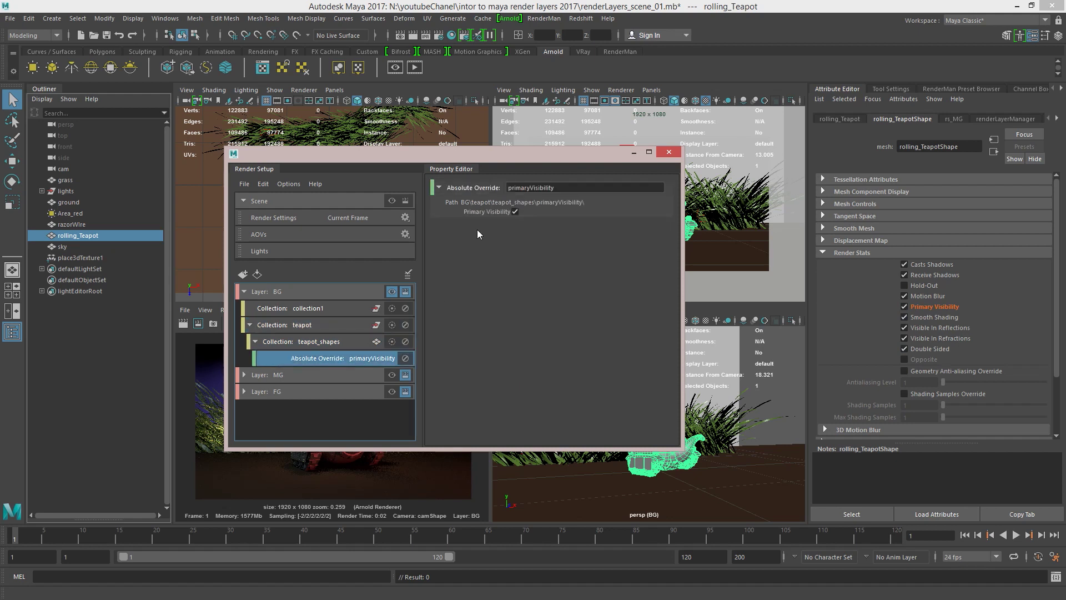
click(515, 212)
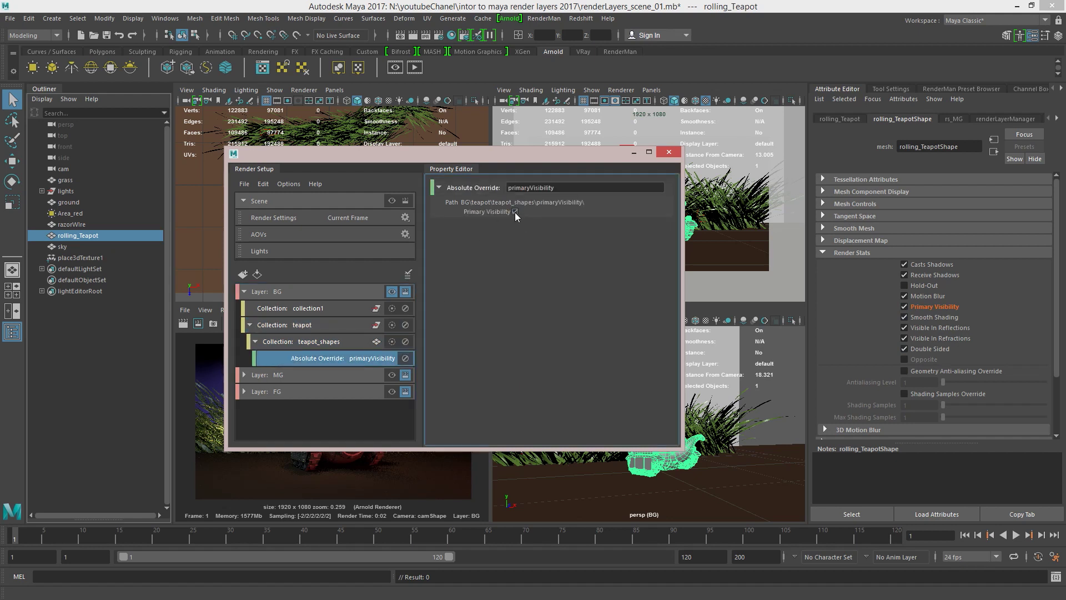
drag(398, 153, 775, 108)
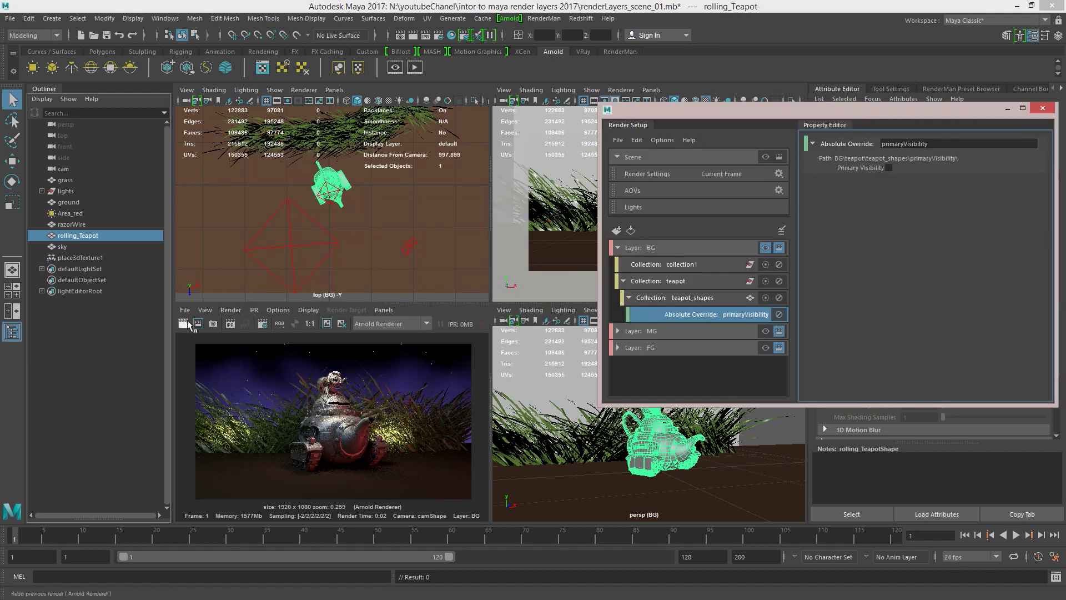
right_click(198, 326)
click(211, 327)
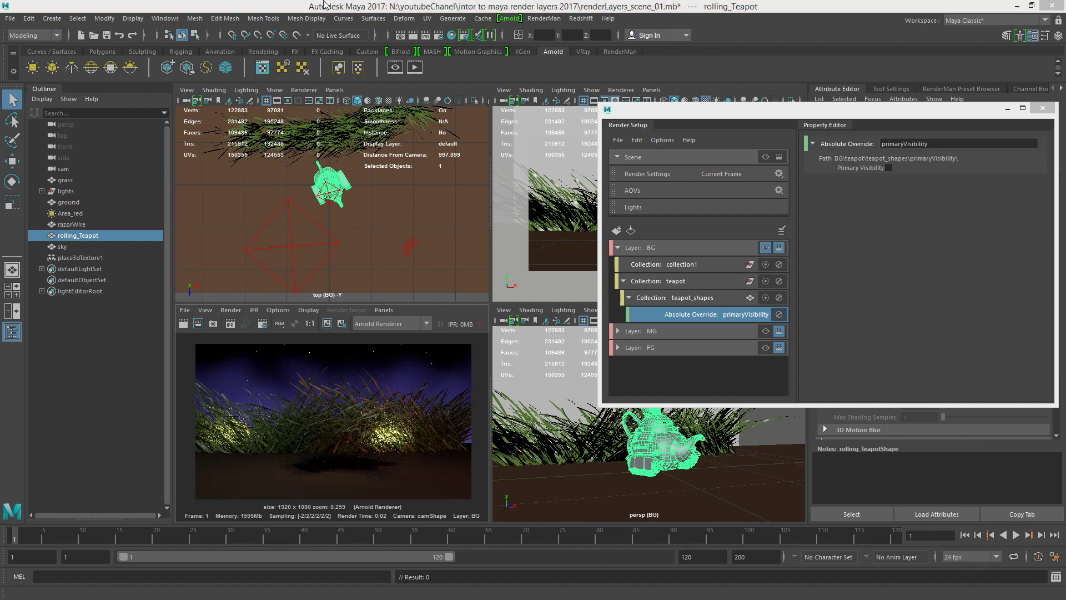
Step: Make the FG layer visible, render it and enlarge the render view to fill the viewport area
click(658, 332)
click(664, 348)
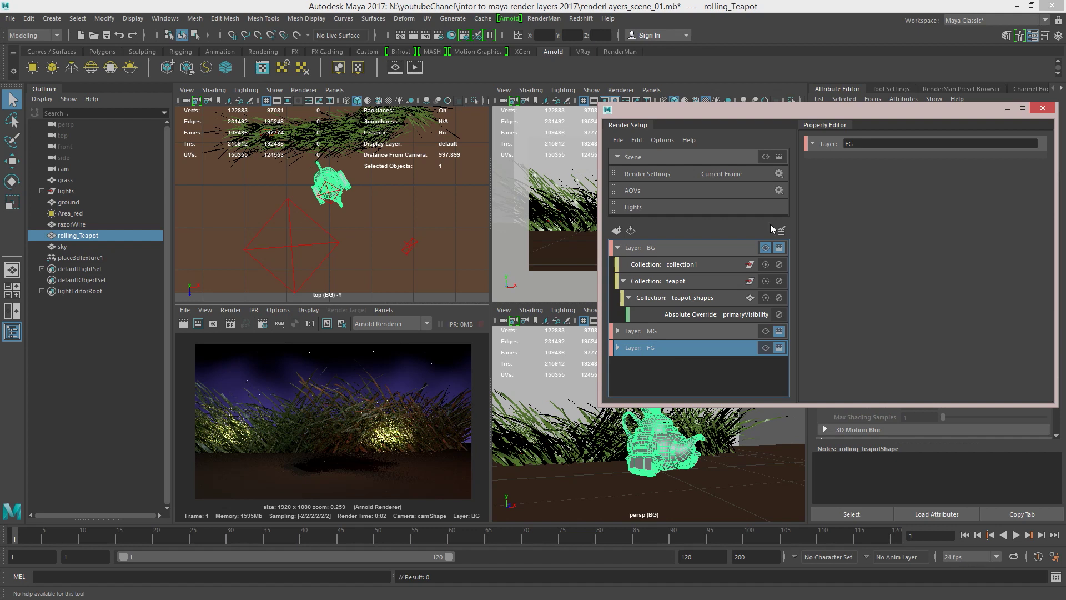
drag(738, 109, 689, 118)
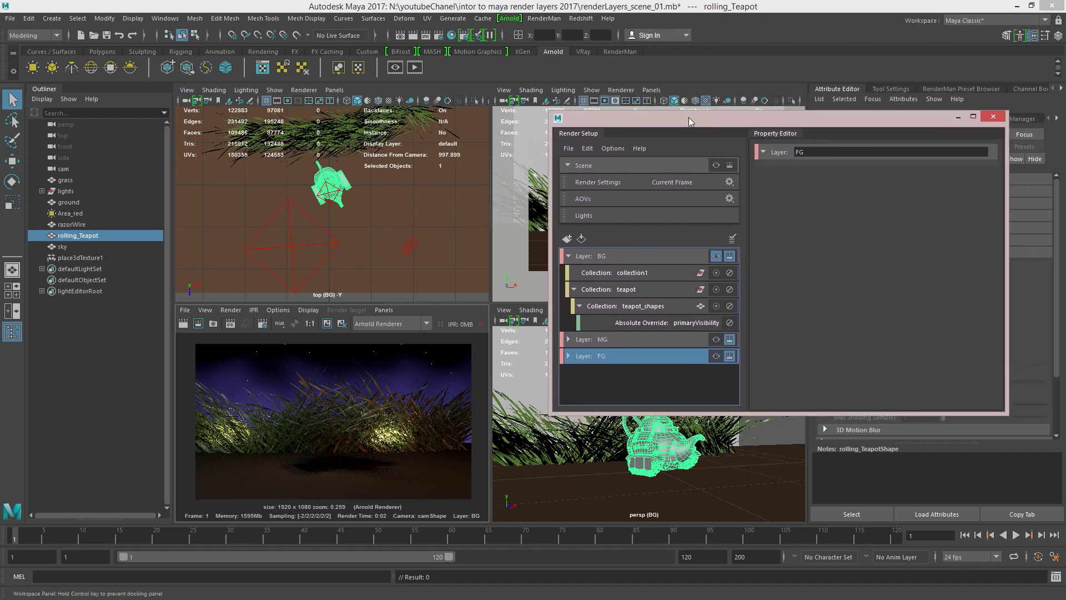
click(634, 214)
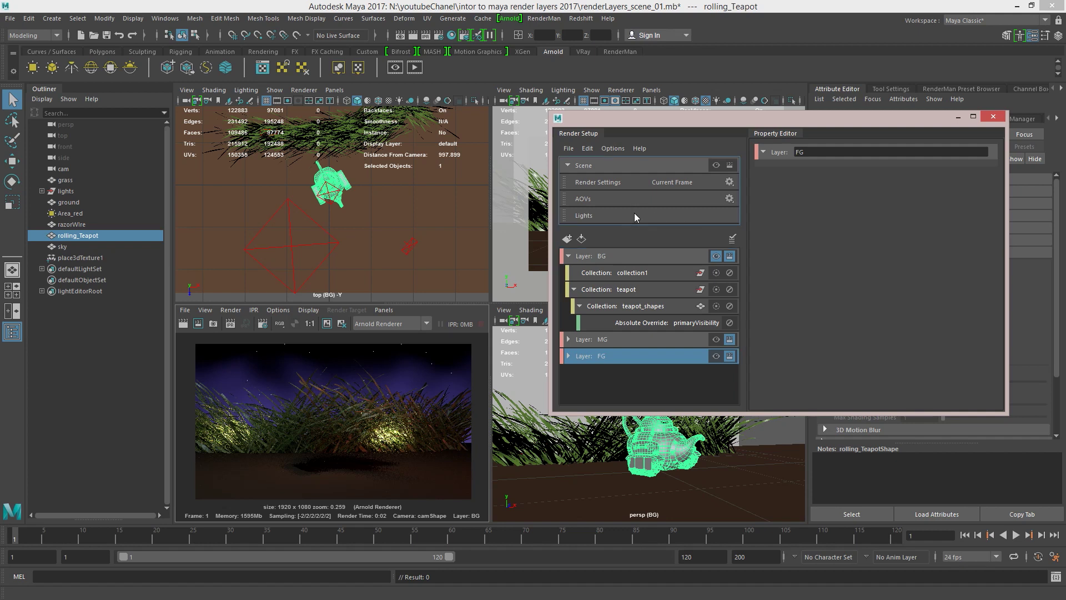
drag(633, 259, 629, 348)
click(715, 356)
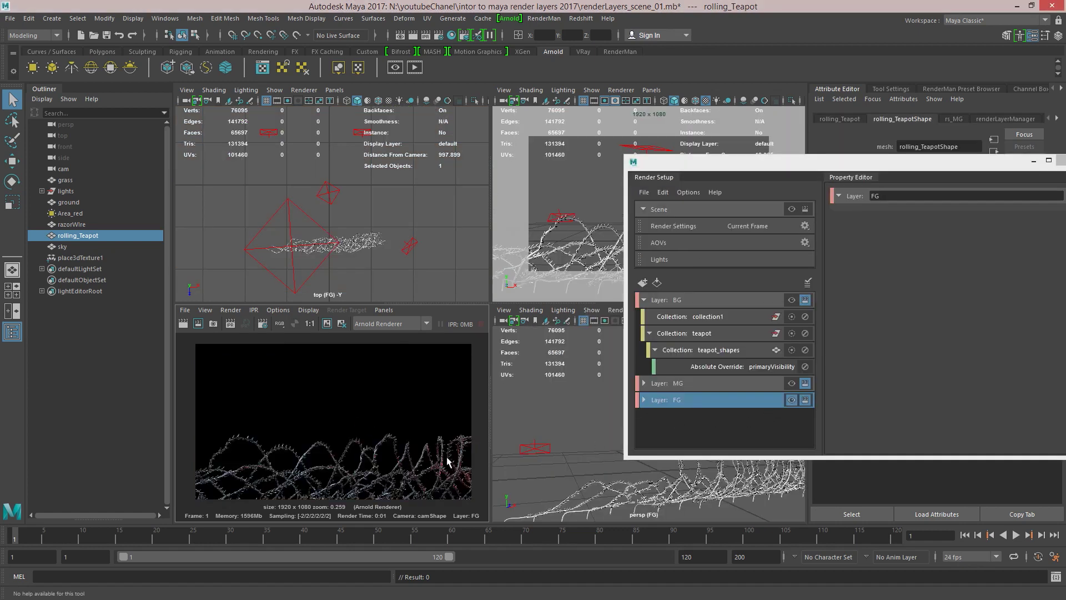
key(space)
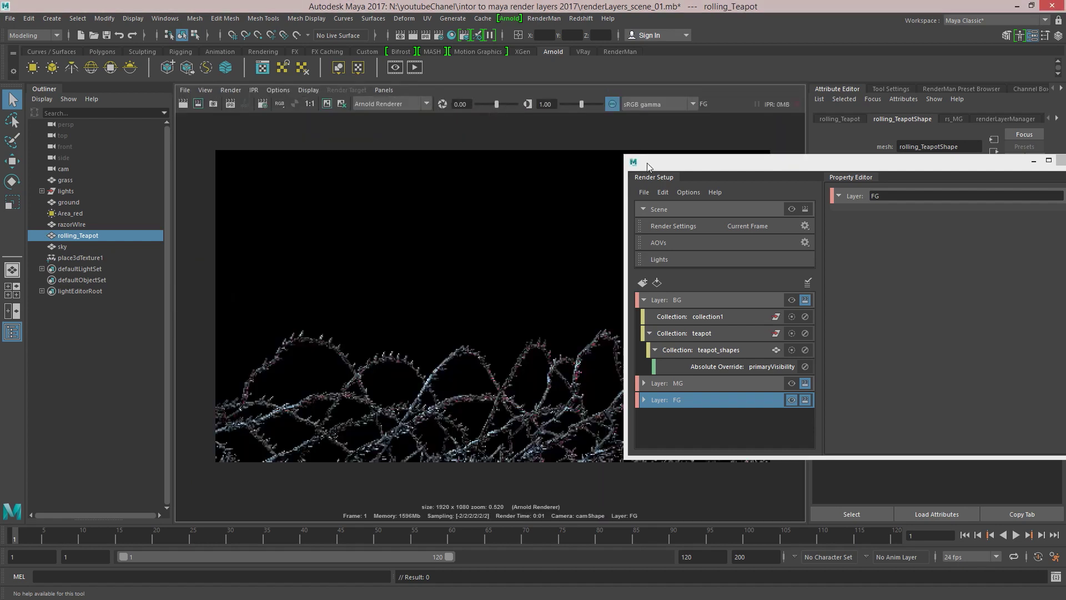
Step: Add the scene's Lights entry to the FG layer and view the lights in the layer-mode Light Editor
click(816, 160)
drag(925, 173, 279, 78)
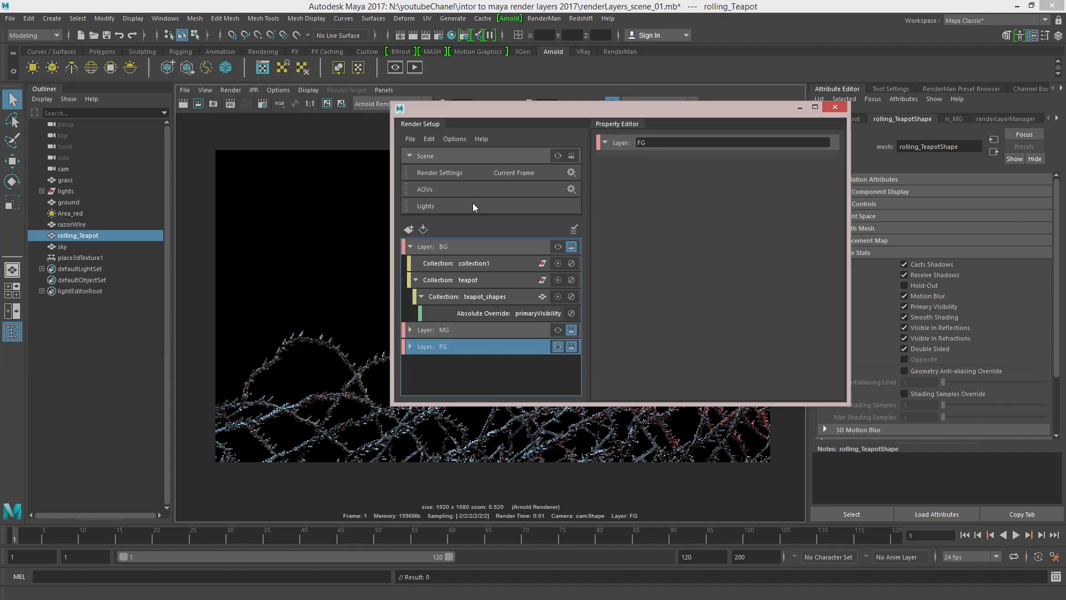
drag(474, 209, 466, 328)
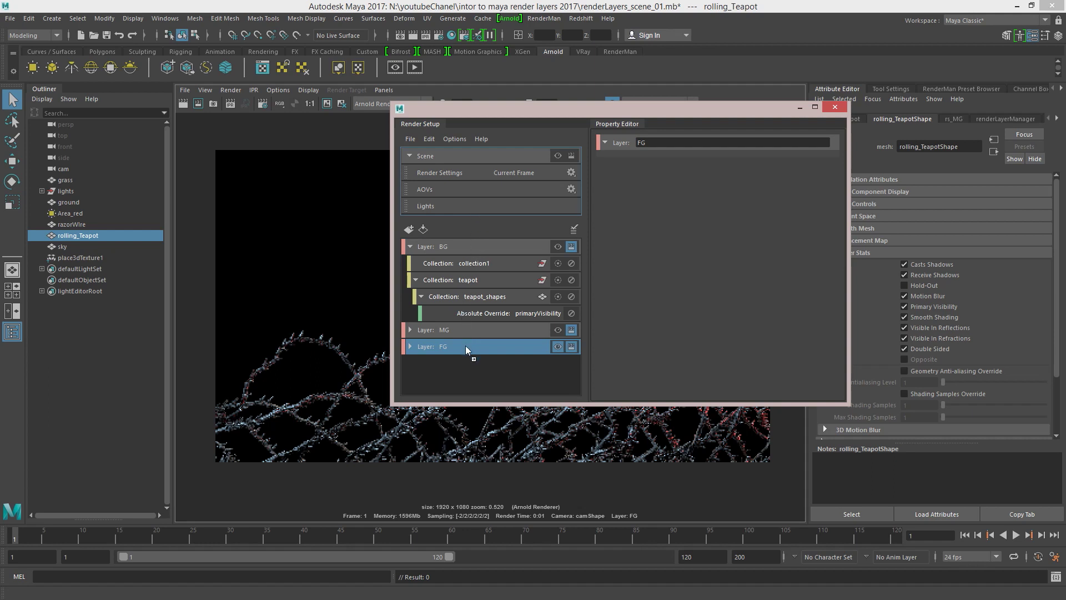
drag(471, 347, 471, 348)
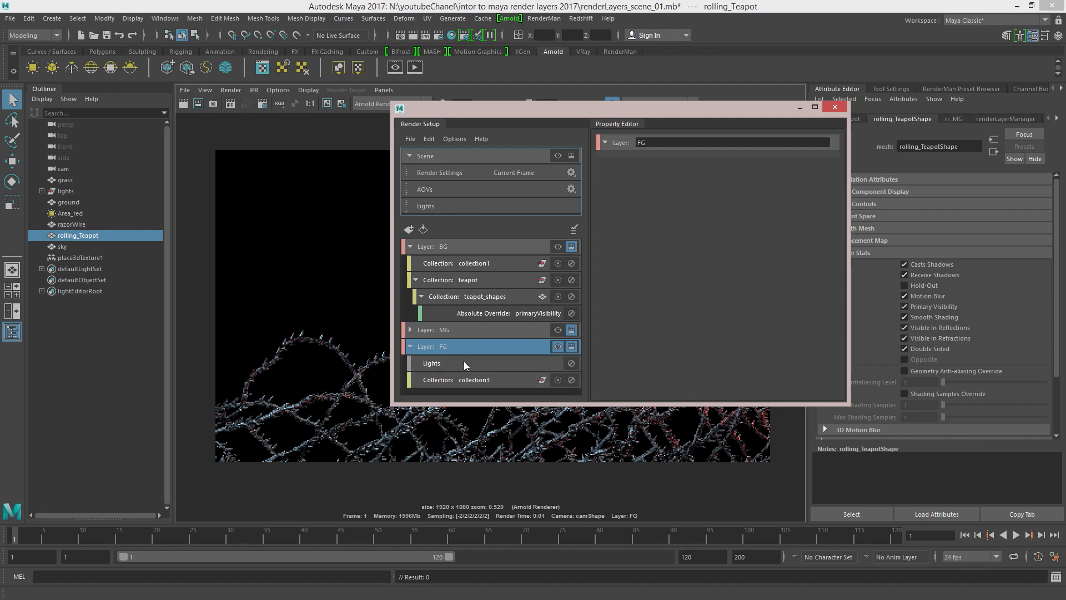
click(411, 363)
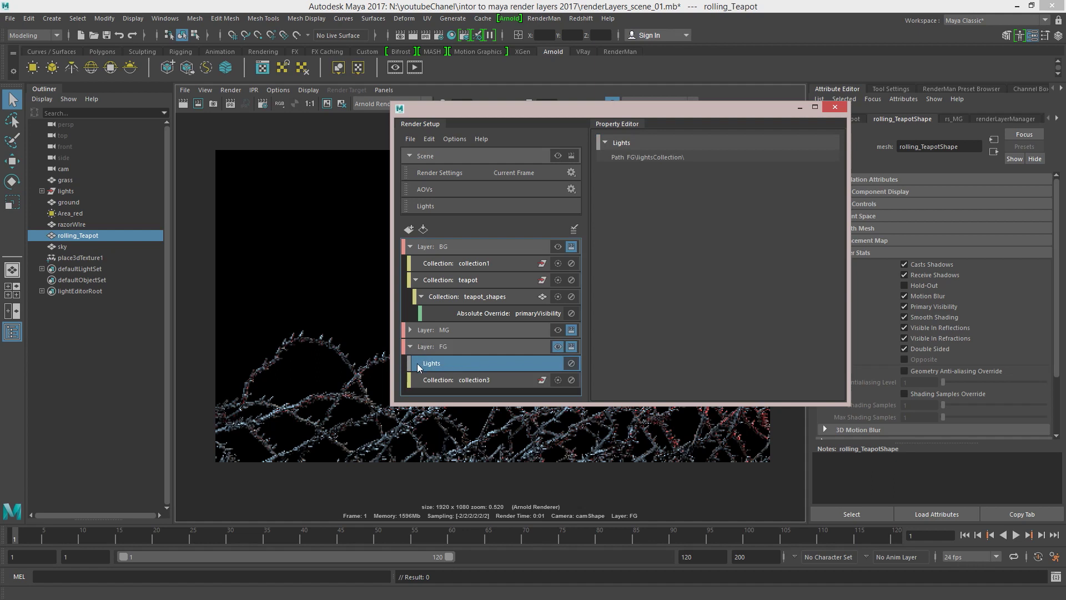
double_click(471, 362)
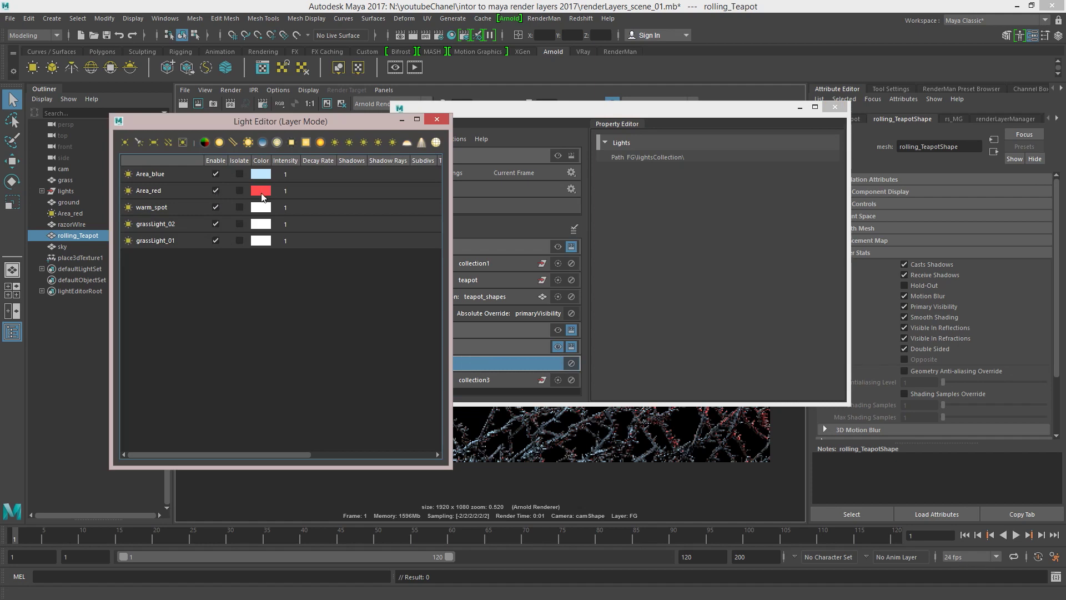
click(436, 120)
drag(488, 115, 75, 409)
drag(328, 408, 453, 24)
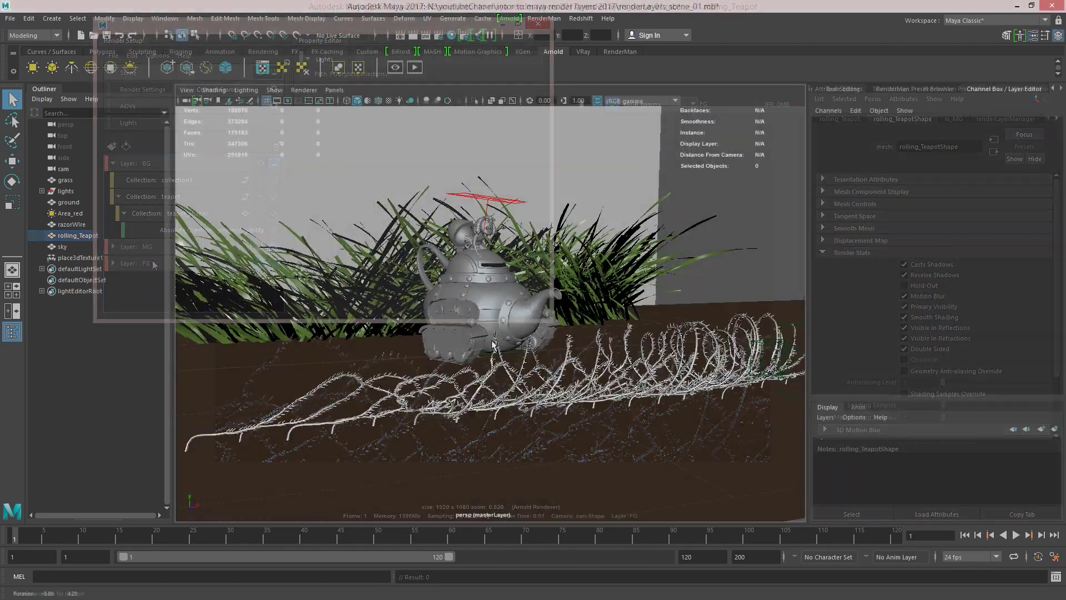
Step: Examine the complete teapot scene from several angles in the perspective view and compare it with the enlarged camera render
alt+drag(477, 311, 522, 294)
alt+middle_drag(522, 295, 345, 383)
alt+right_drag(345, 383, 317, 377)
alt+drag(378, 339, 433, 328)
key(space)
click(651, 311)
mouse_move(688, 321)
click(774, 322)
key(space)
key(space)
key(space)
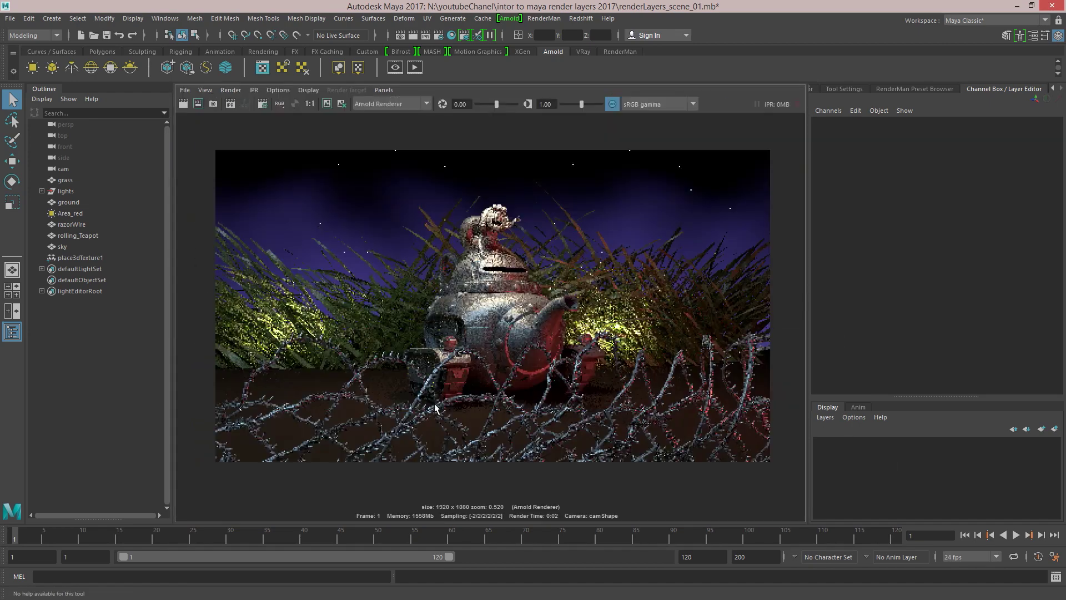